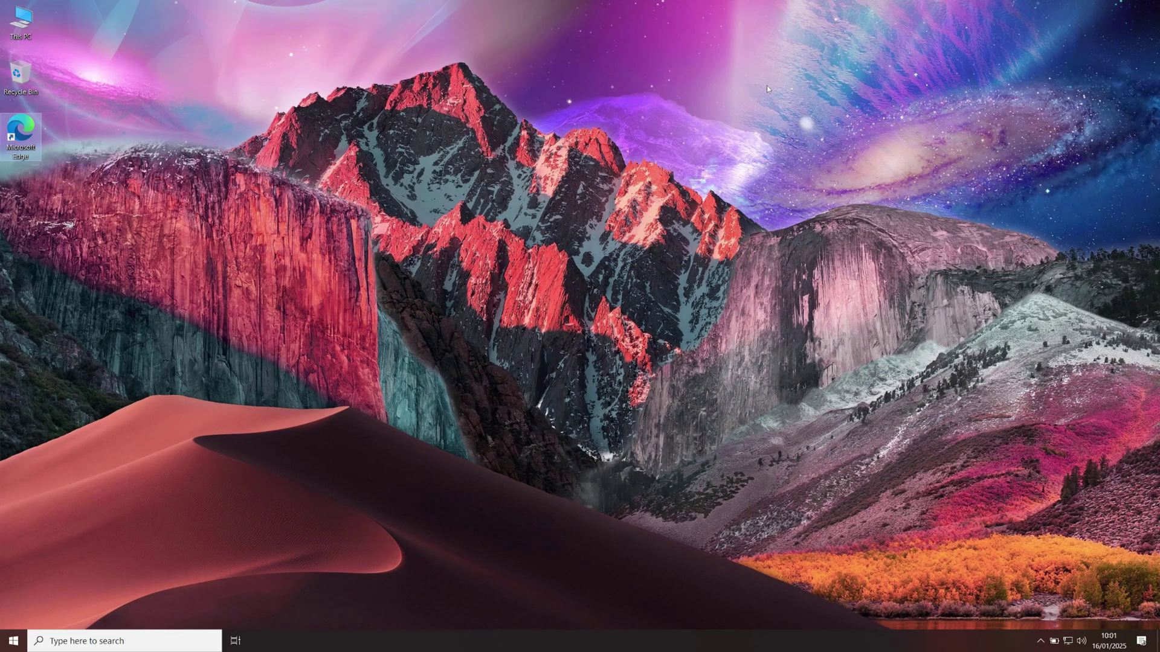
Step: Unblock the r8p application in the Downloads folder through its file properties
key("super+e")
left_click(336, 418)
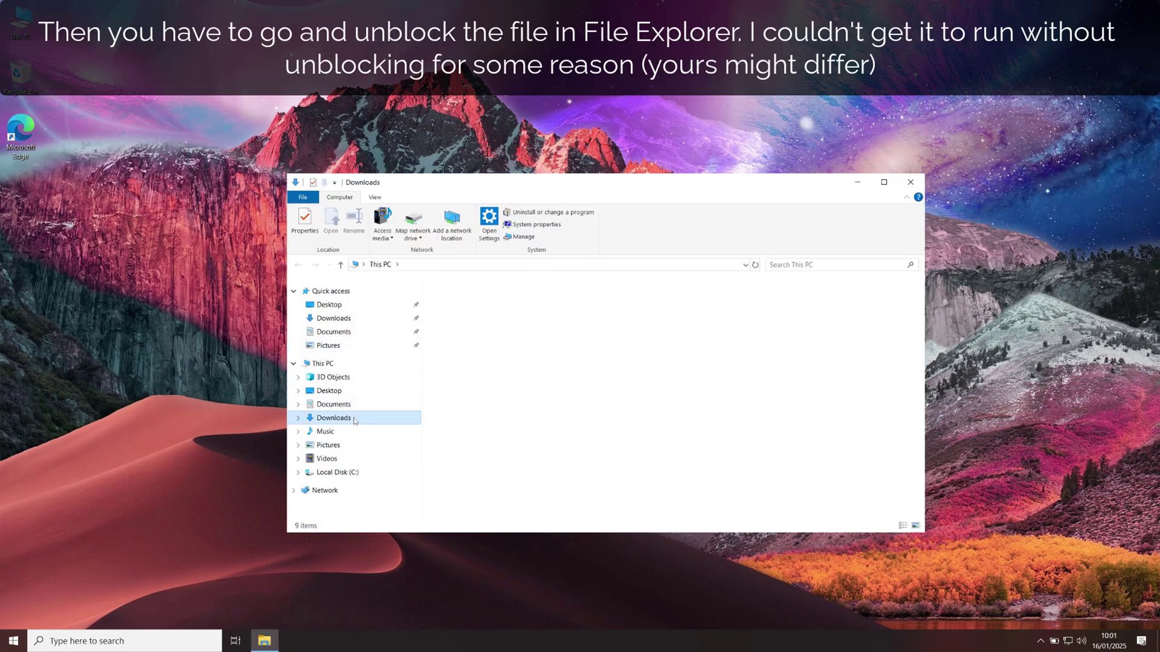
left_click(450, 313)
right_click(450, 314)
left_click(496, 523)
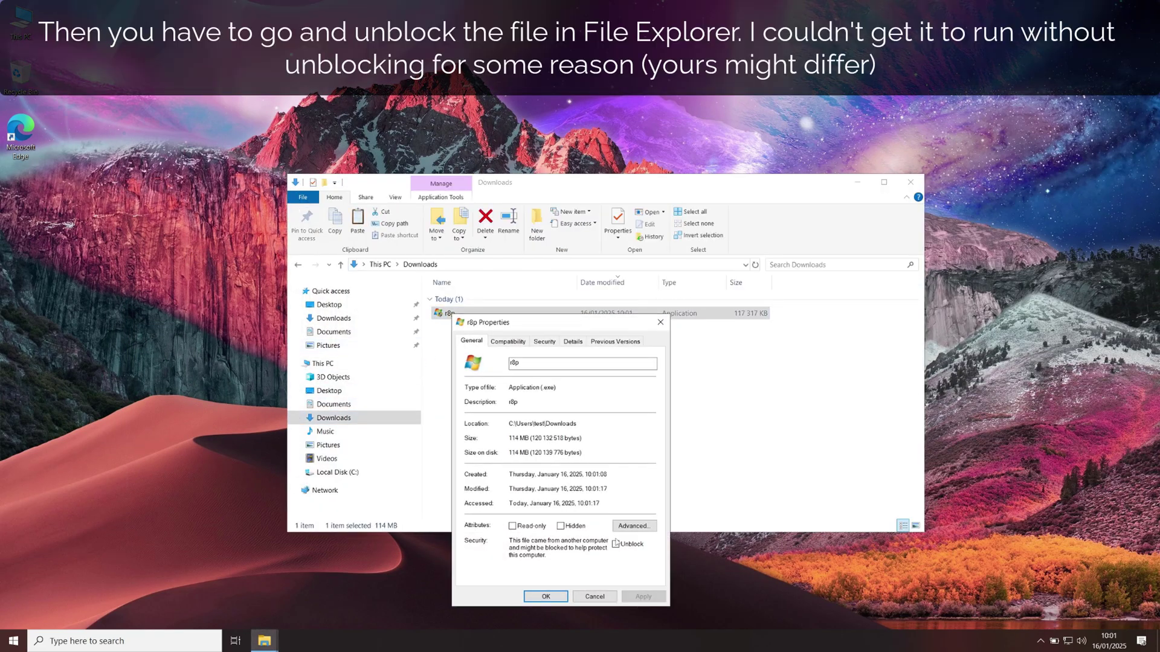
left_click(546, 597)
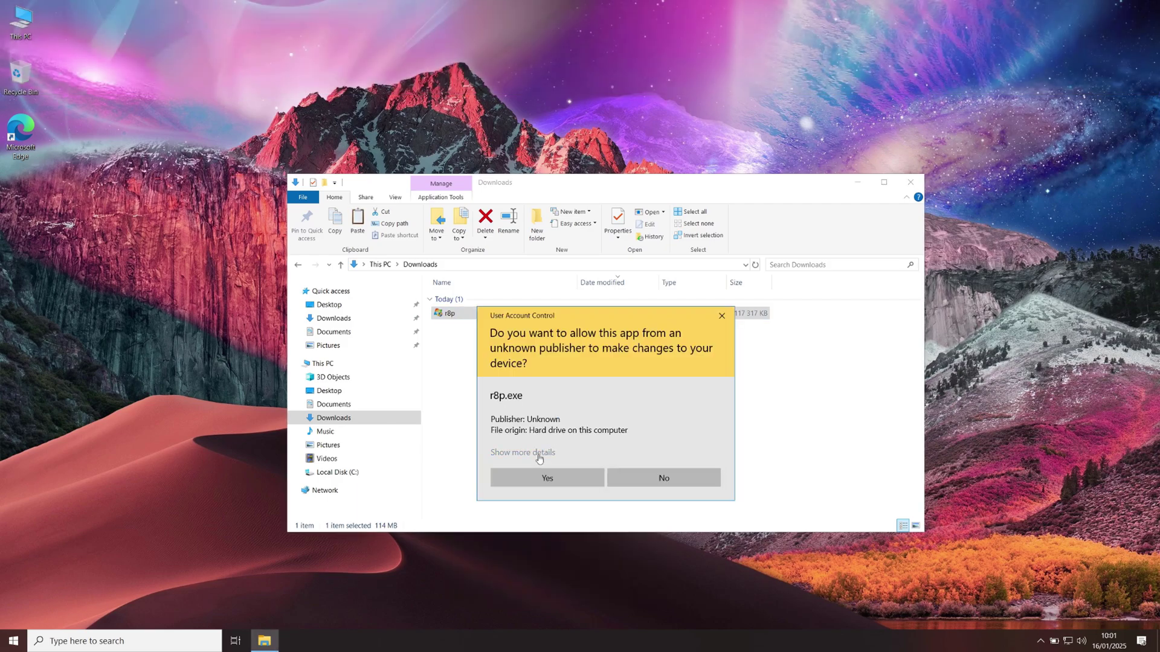
Step: Run r8p.exe with permission to change the device, close the Downloads window and proceed to the installation type choice
left_click(544, 477)
left_click(910, 182)
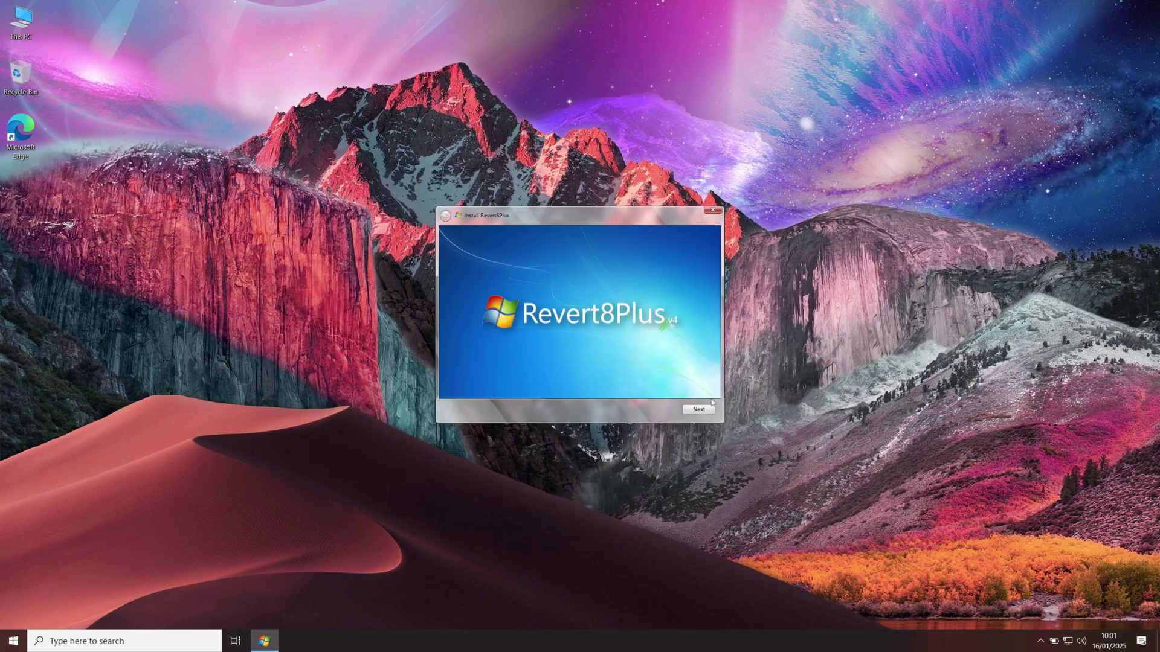
left_click(709, 408)
Step: Set the display scale for text, apps and other items to 100% (Recommended) and close Settings
right_click(329, 214)
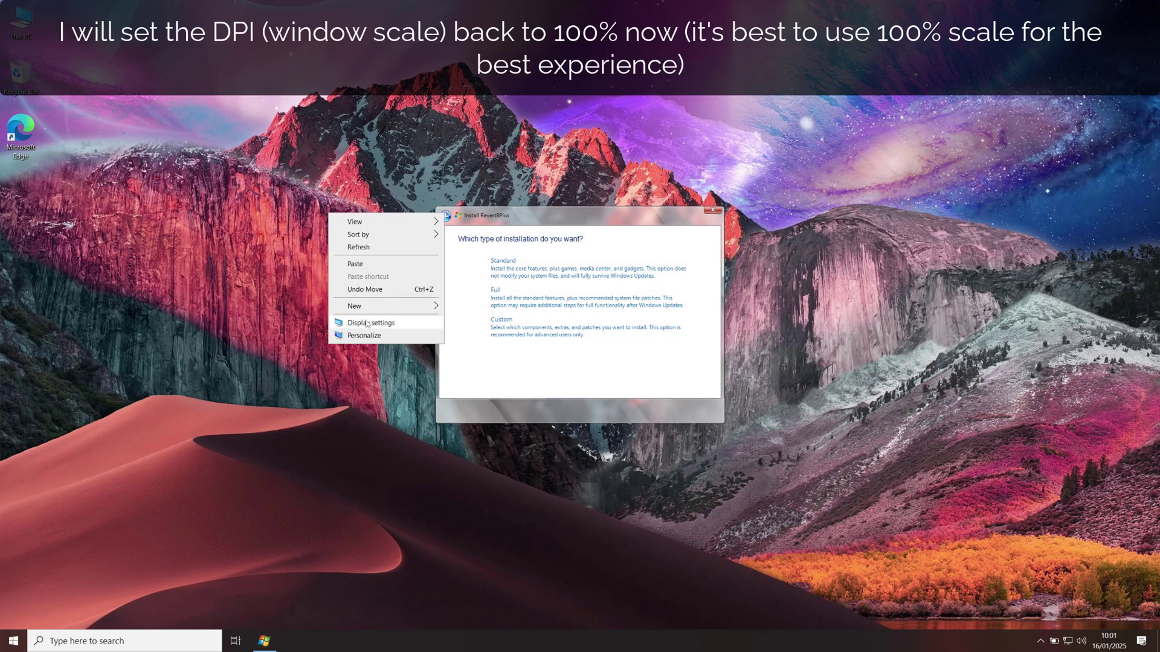
left_click(367, 323)
left_click(438, 370)
left_click(434, 345)
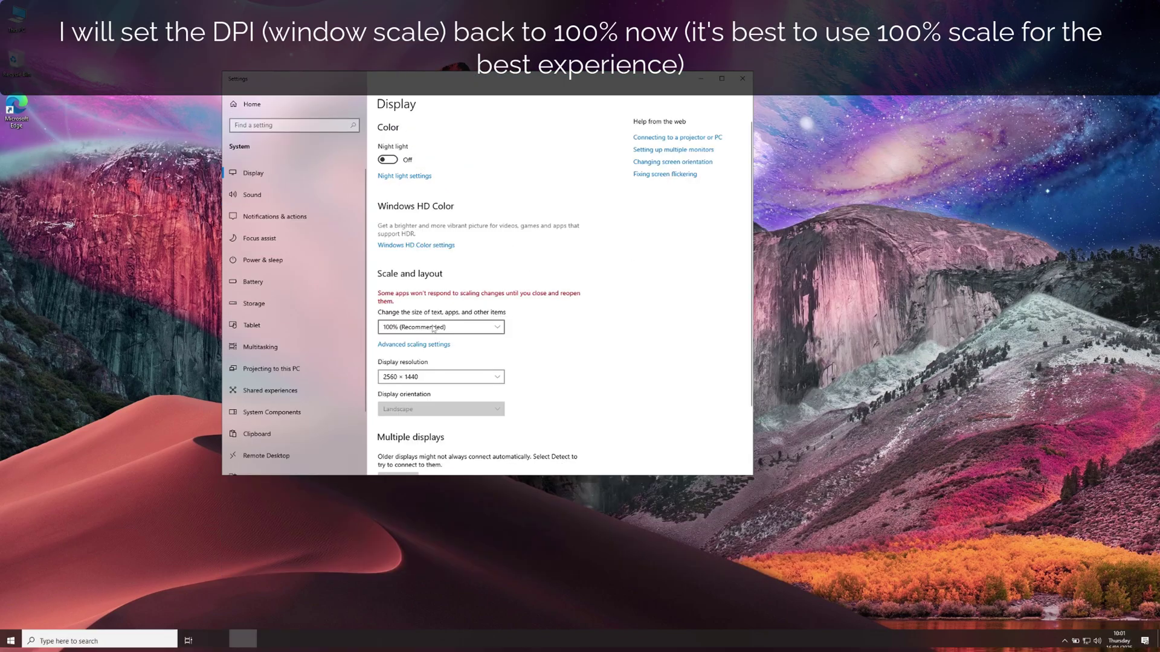
left_click(742, 79)
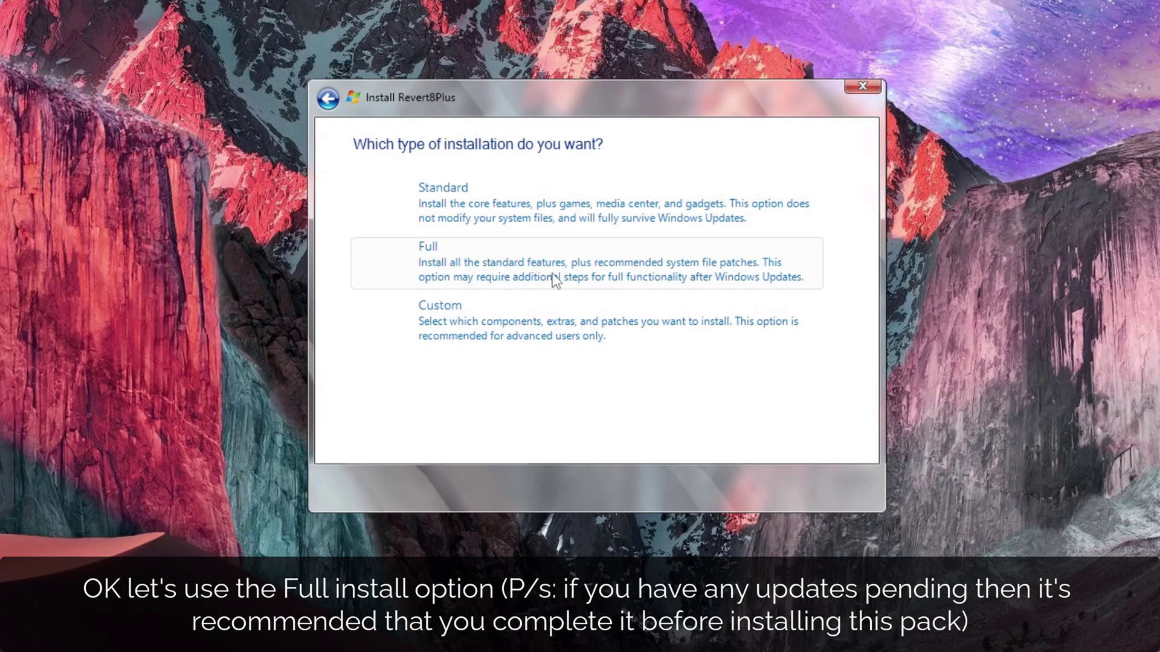
Step: Run the Full installation of Revert8Plus and close the installer when it is done
left_click(552, 280)
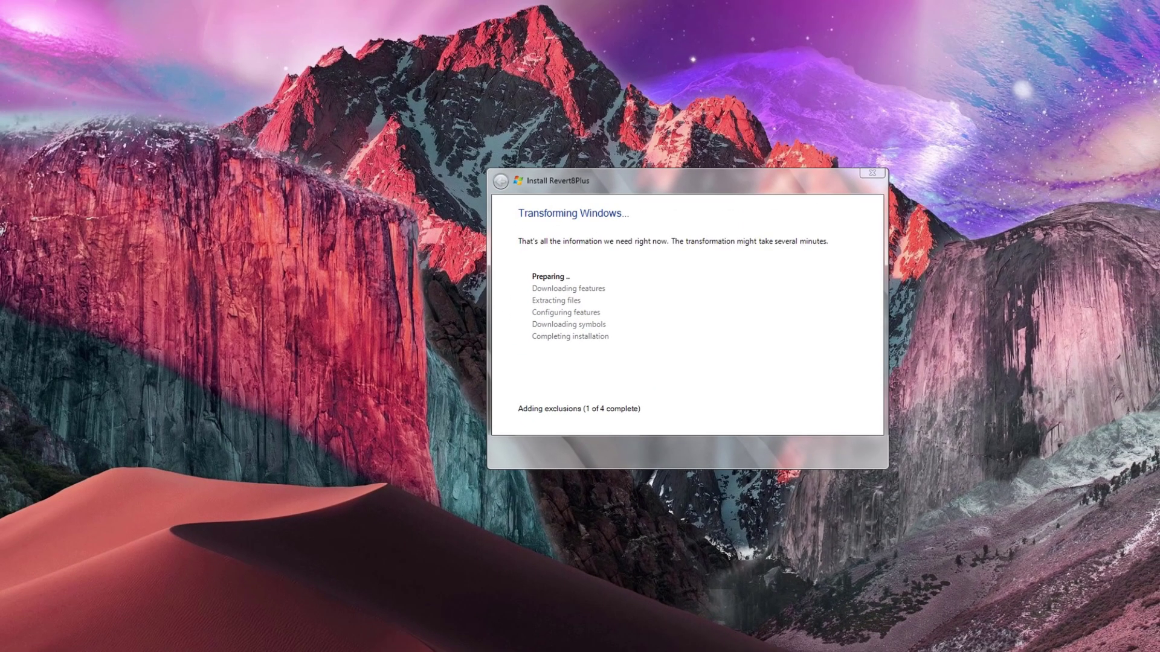
right_click(606, 650)
left_click(647, 601)
left_click_drag(598, 85, 354, 132)
left_click_drag(621, 184, 777, 181)
left_click(124, 161)
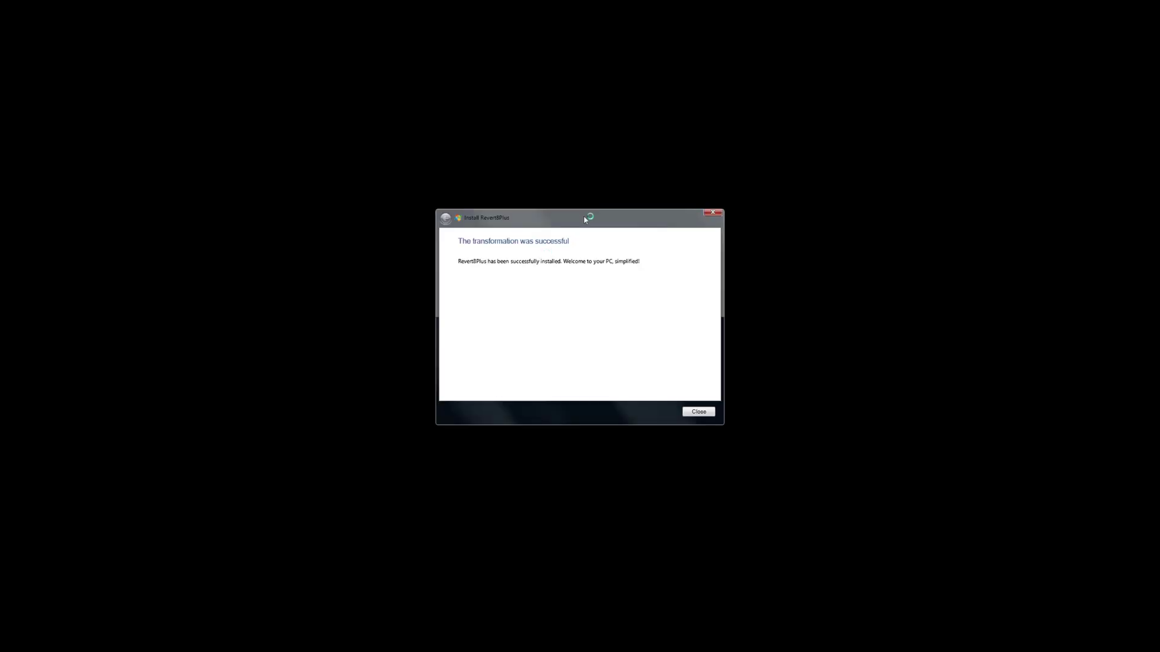
left_click_drag(585, 219, 602, 204)
left_click(724, 403)
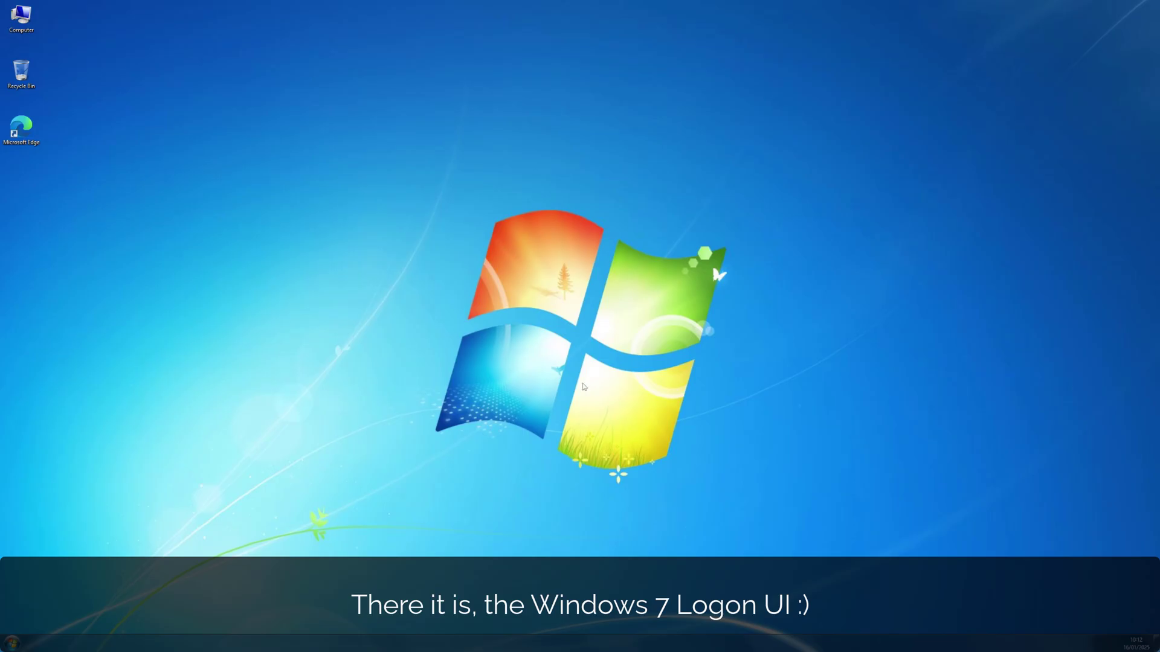
Step: Examine the running processes in Task Manager and the drives in the Computer window, closing both
key("ctrl+shift+Escape")
left_click(309, 196)
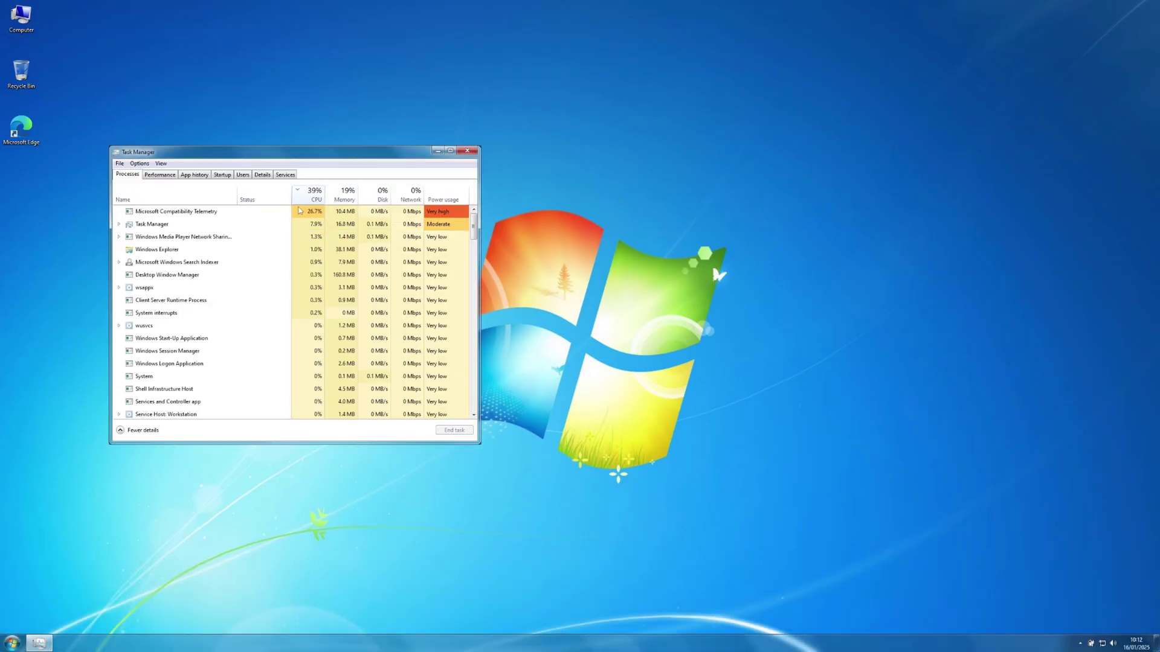
left_click(159, 174)
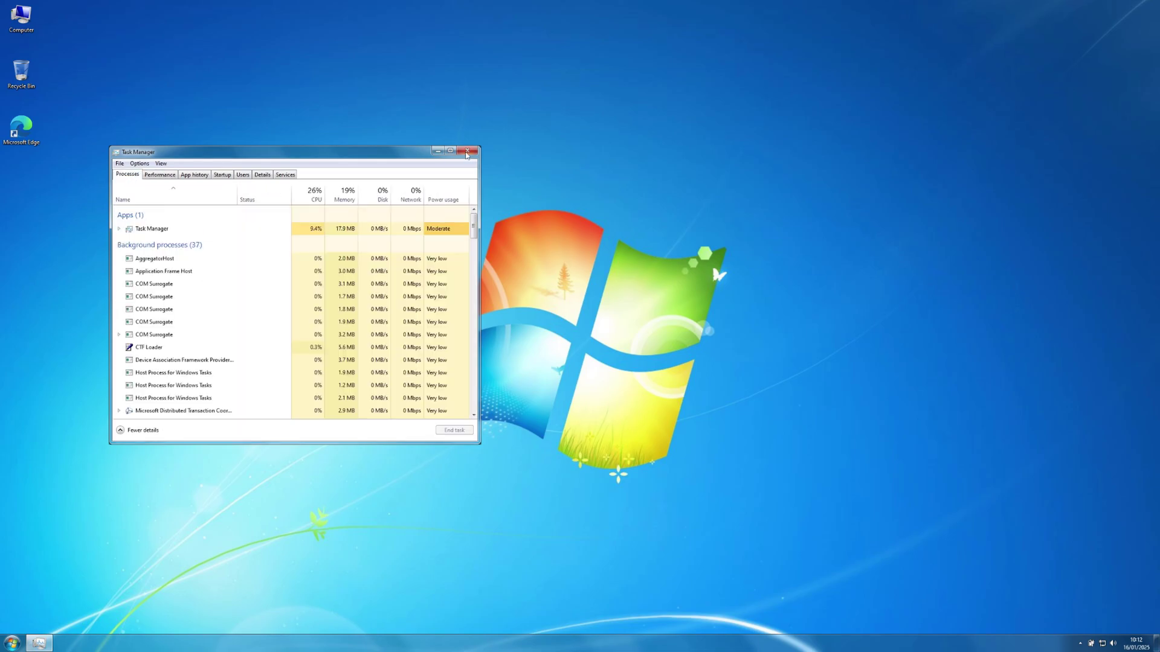
key("alt+F4")
double_click(18, 18)
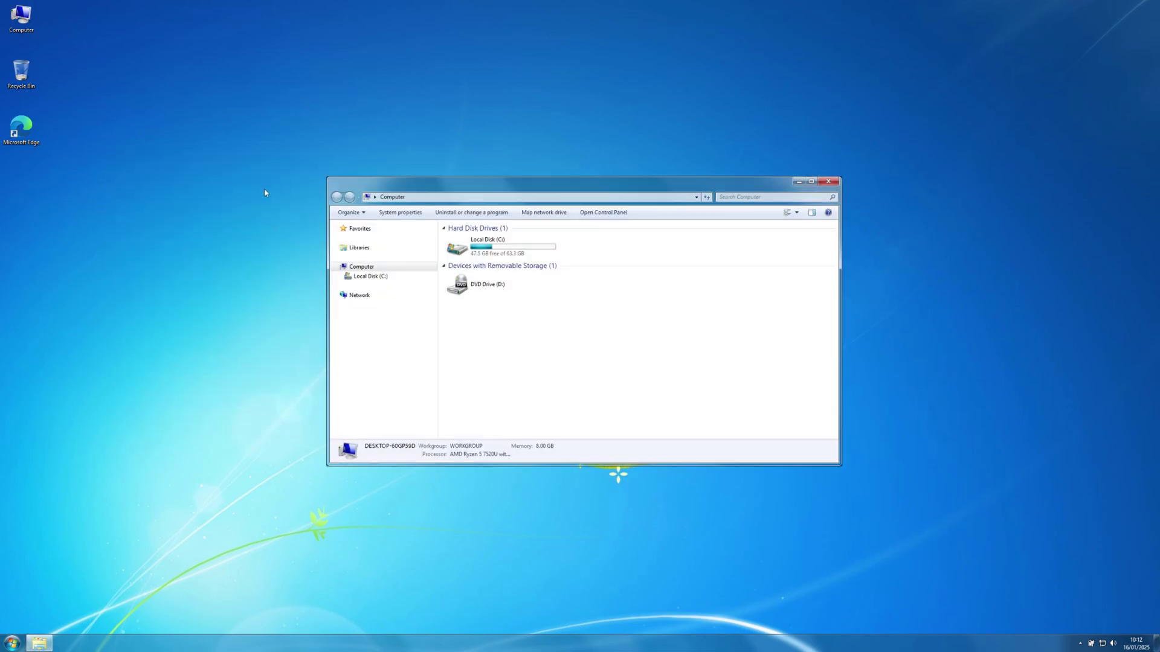
left_click(830, 182)
Step: End the current Windows session using the Start menu's power options
left_click(16, 640)
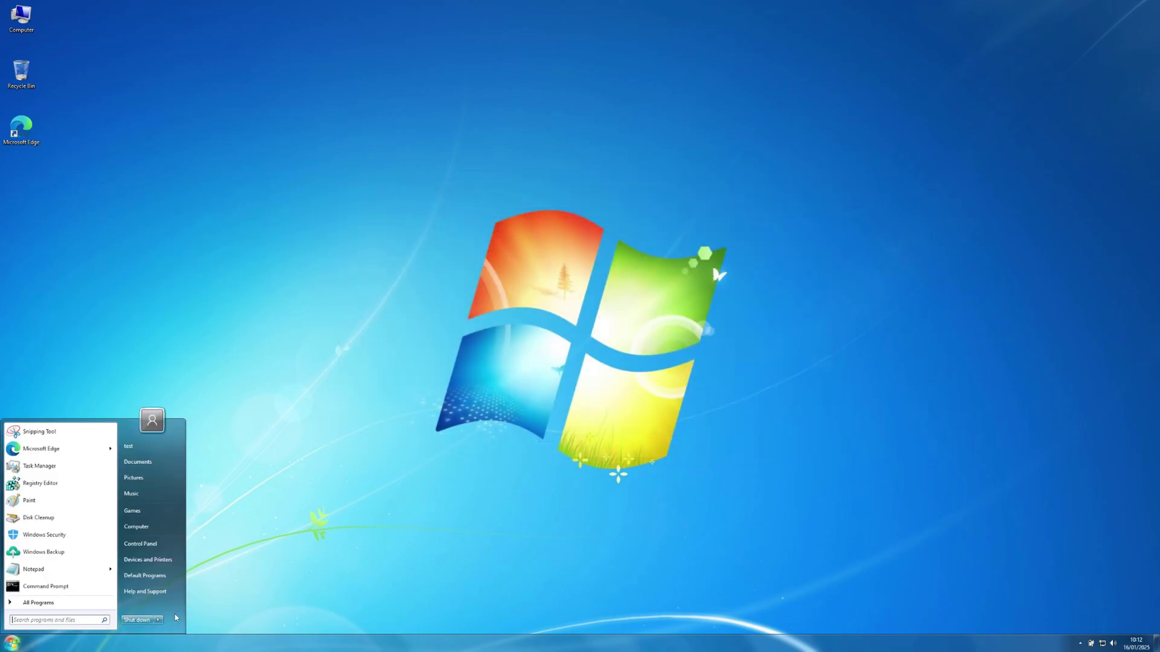
left_click(202, 596)
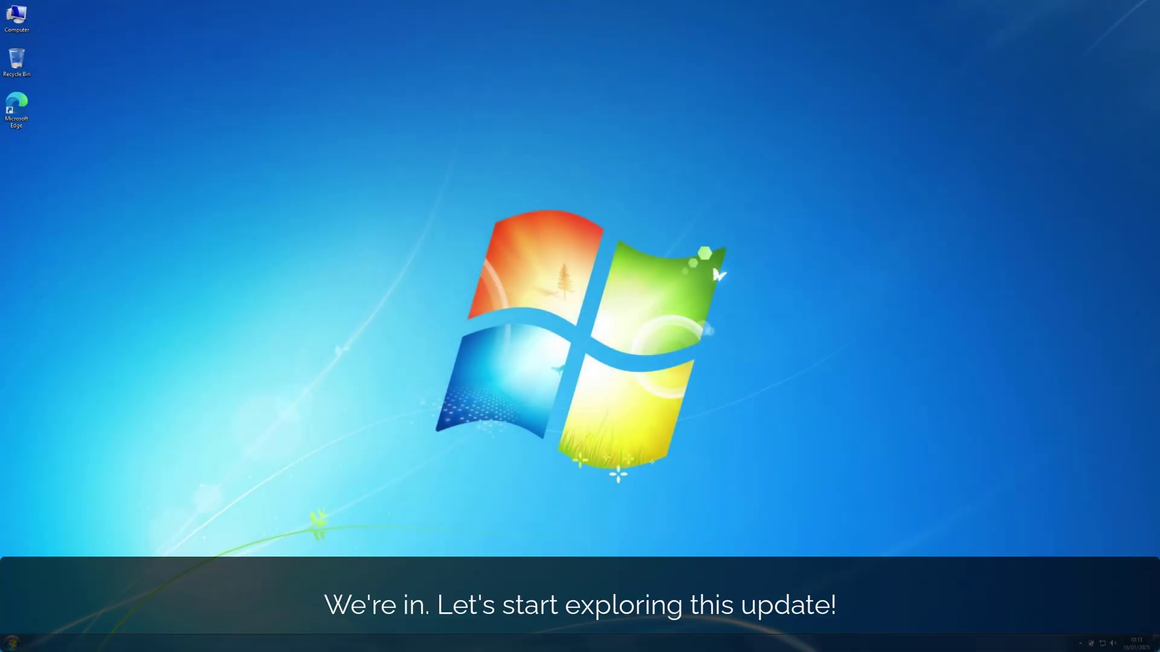
Step: Look through the Apps, Games, Windows Accessories, Administrative Tools, Ease of Access and Windows System folders among all programs
left_click(18, 650)
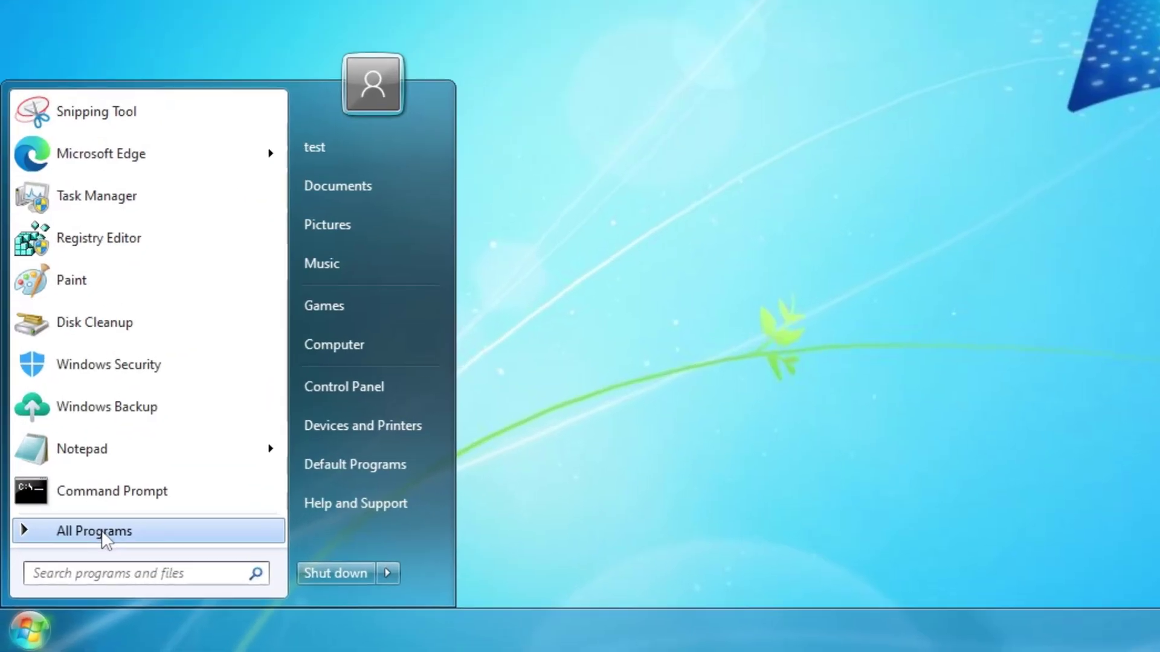
left_click(42, 604)
left_click(68, 154)
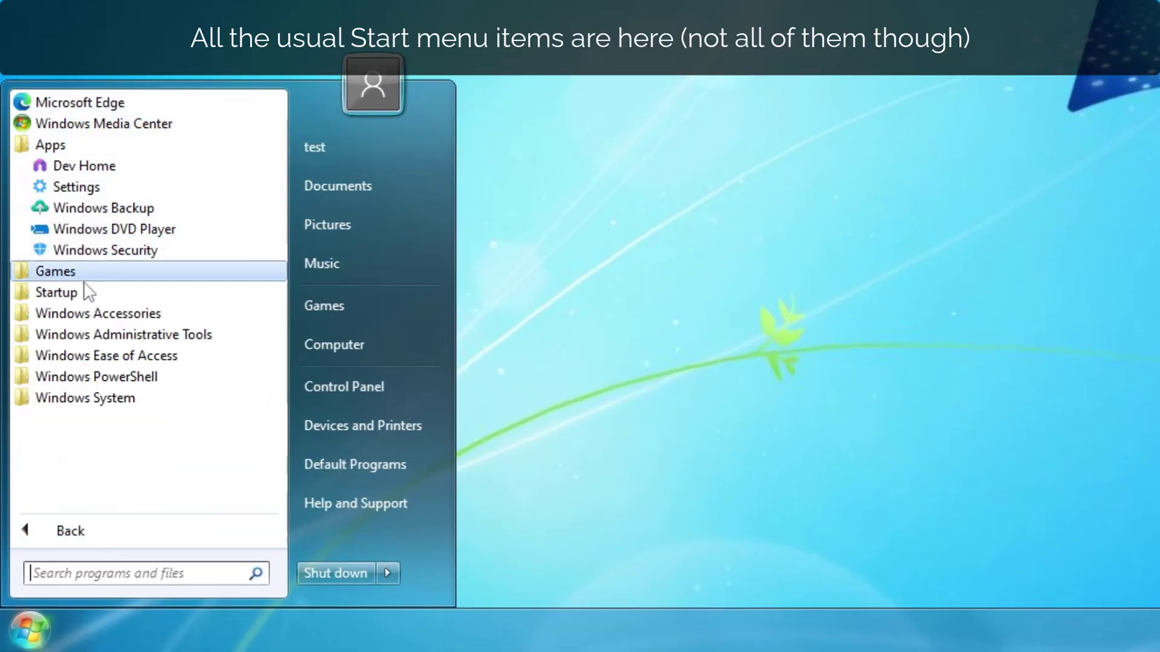
left_click(78, 271)
scroll(85, 302, "down", 2)
left_click(77, 398)
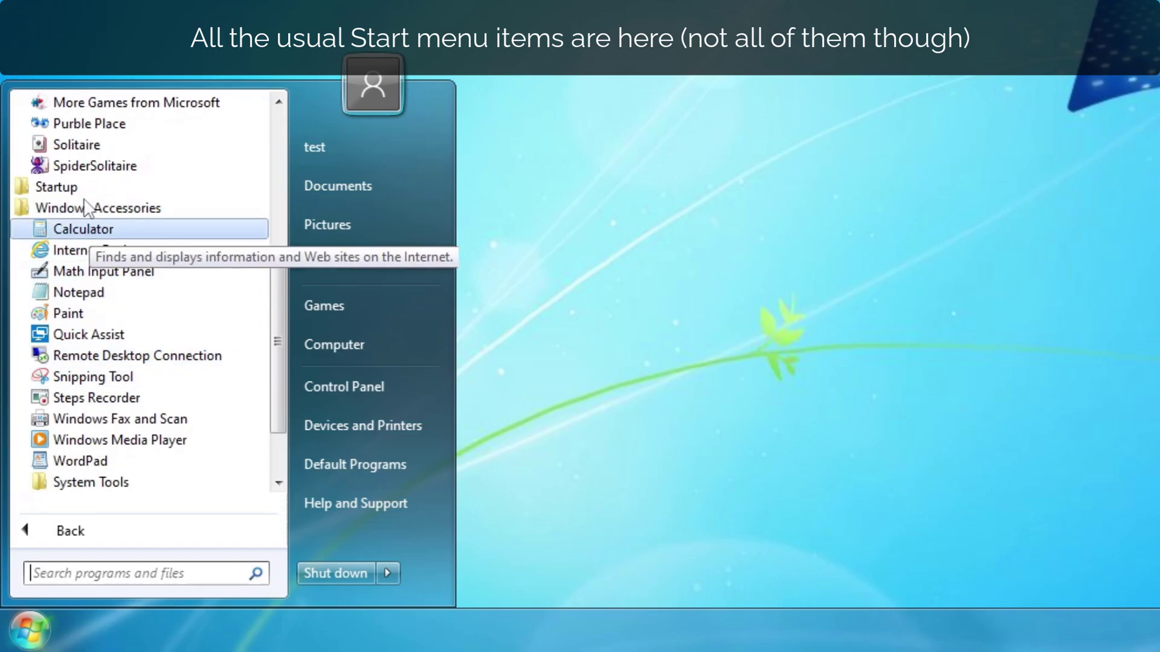
left_click(61, 186)
scroll(109, 362, "down", 2)
left_click(121, 421)
scroll(127, 423, "down", 2)
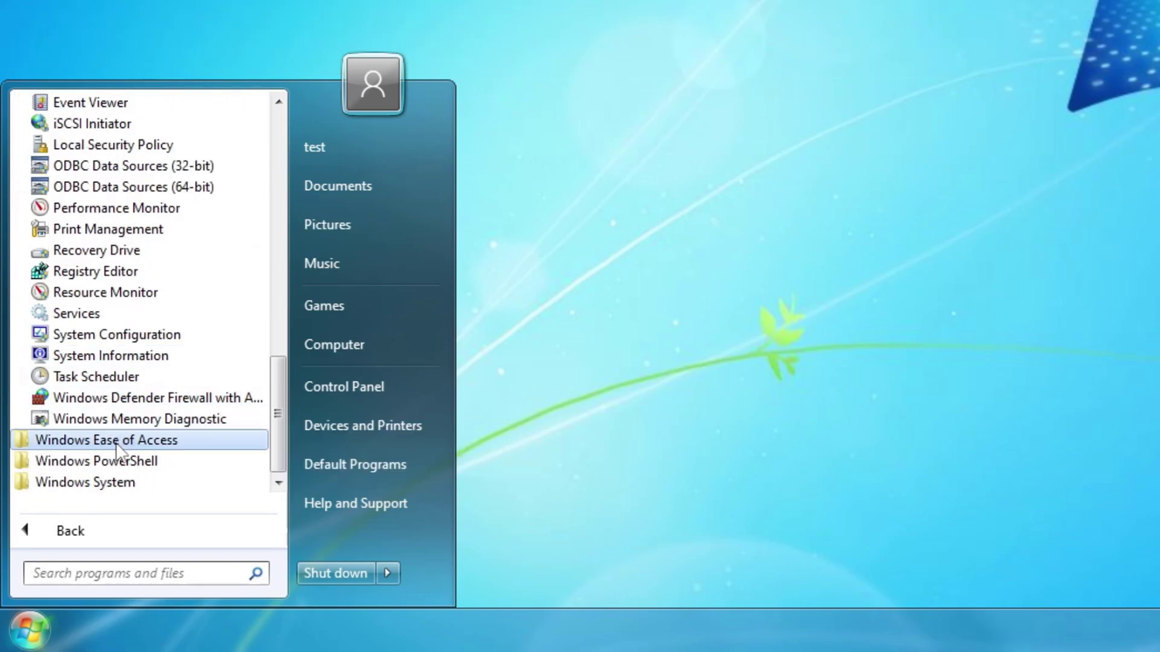
left_click(121, 441)
left_click(118, 480)
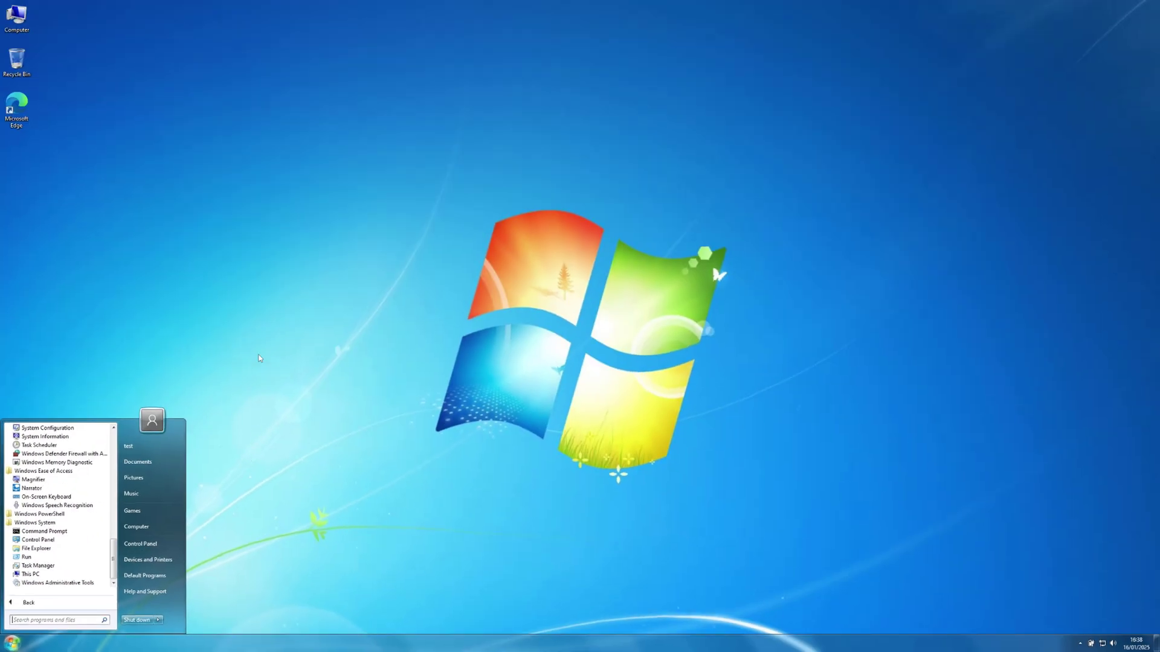
left_click(605, 186)
Step: Apply the Windows Vista (Beta) theme from the desktop personalization options
right_click(275, 312)
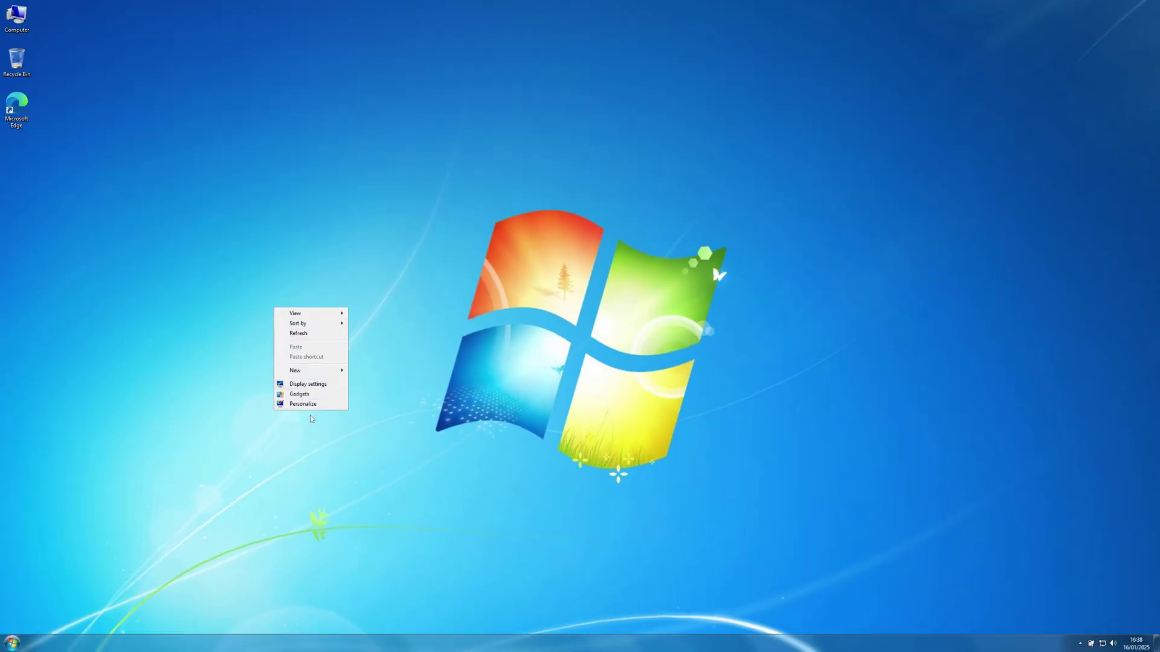
left_click(299, 404)
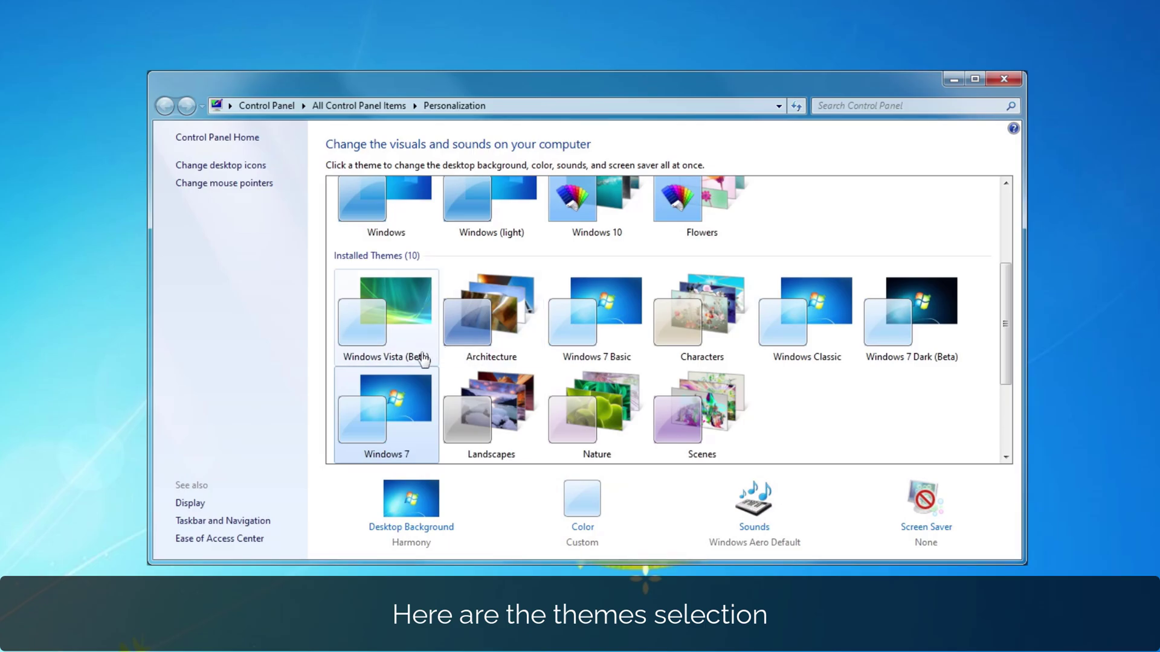
scroll(495, 353, "up", 1)
left_click(423, 359)
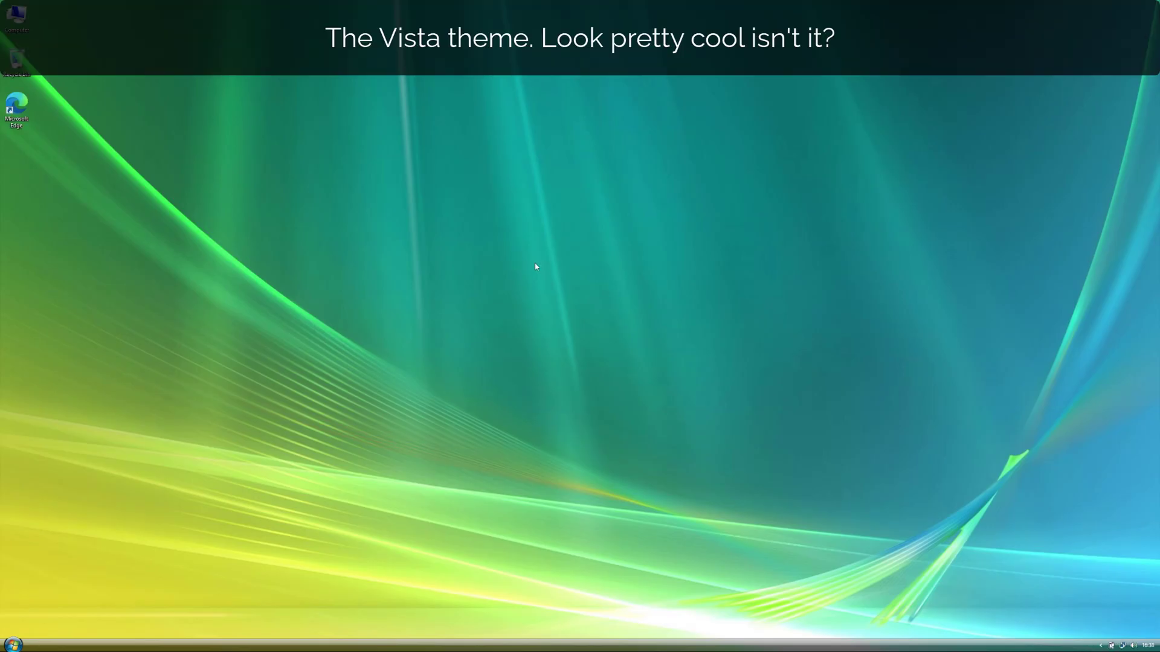
Step: Apply the Windows 7 Dark (Beta) theme in the personalization settings and close Settings
right_click(501, 253)
left_click(531, 346)
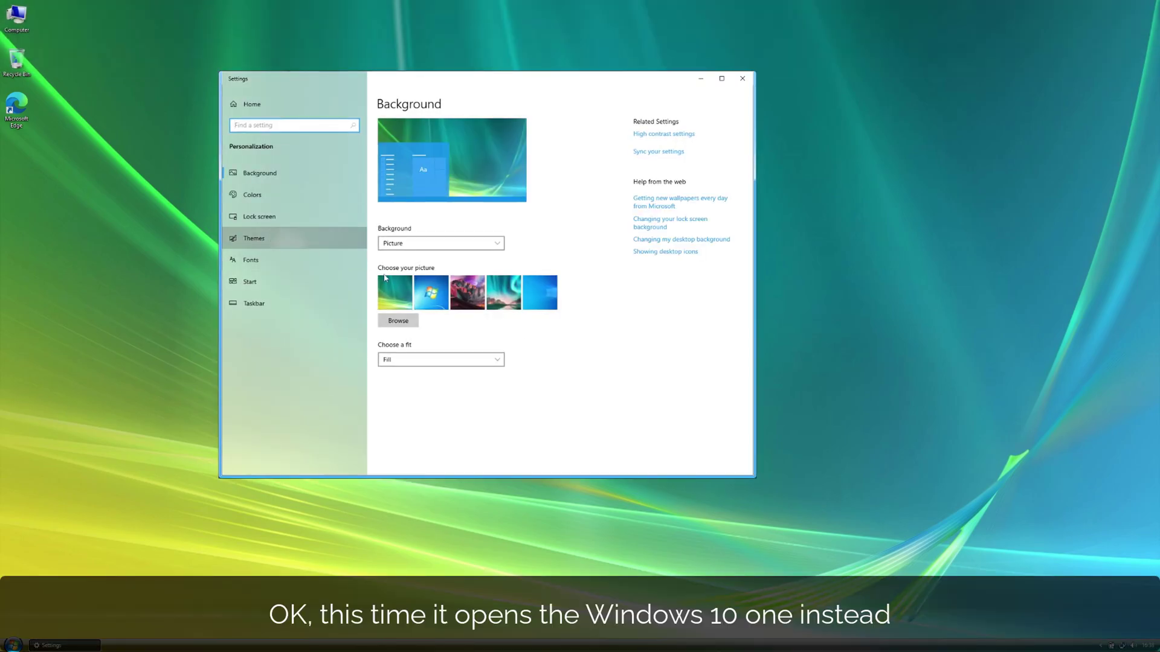
scroll(421, 281, "down", 6)
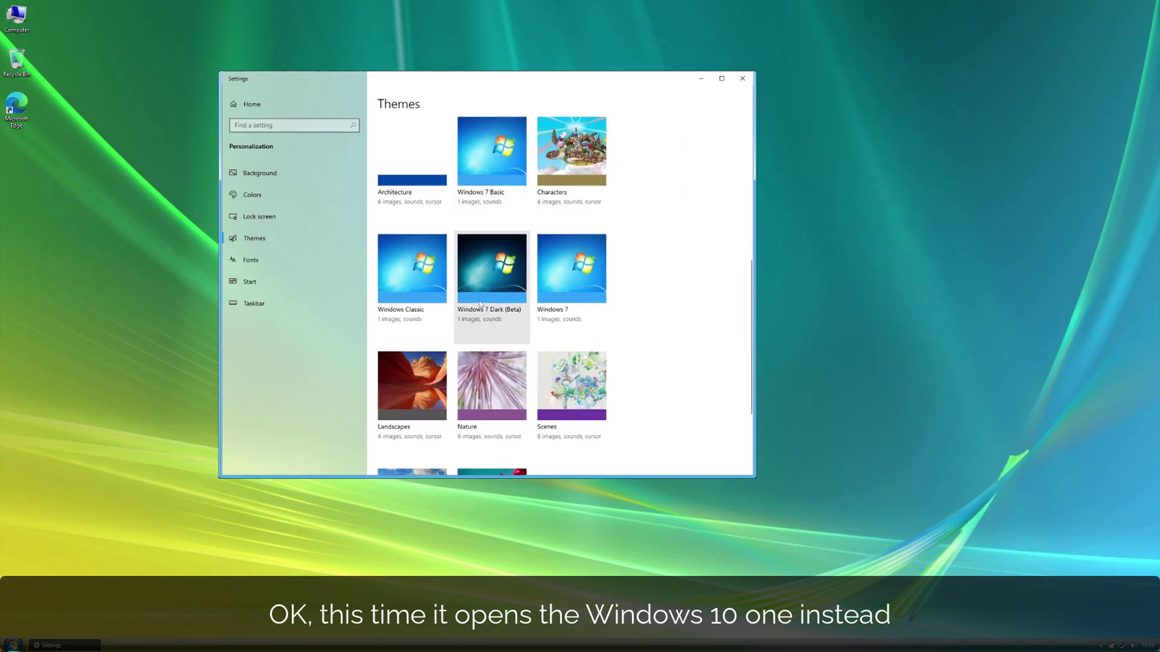
left_click(480, 304)
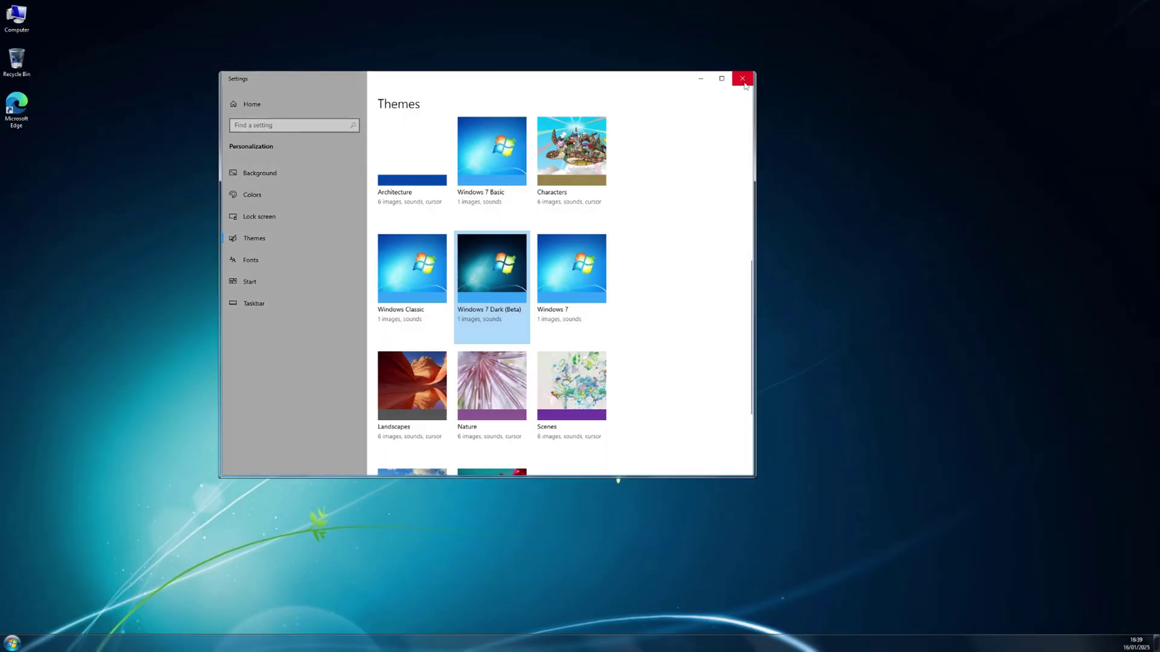
left_click(743, 80)
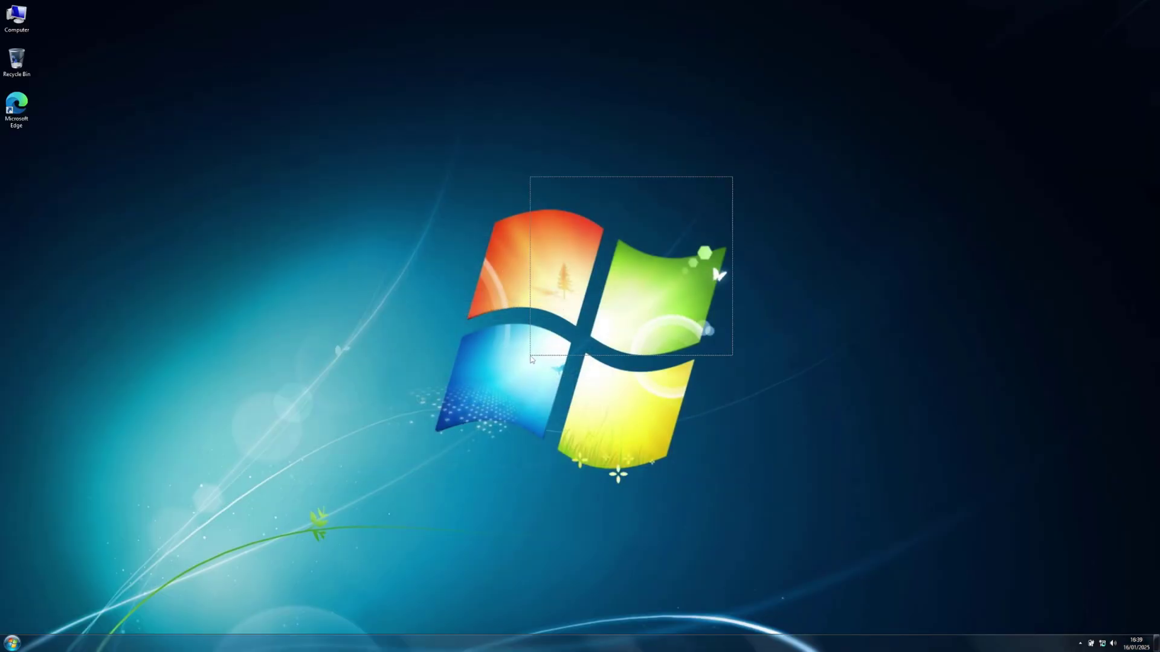
Step: View the contents of Local Disk (C:) in File Explorer under the dark theme and close the window
key("super+e")
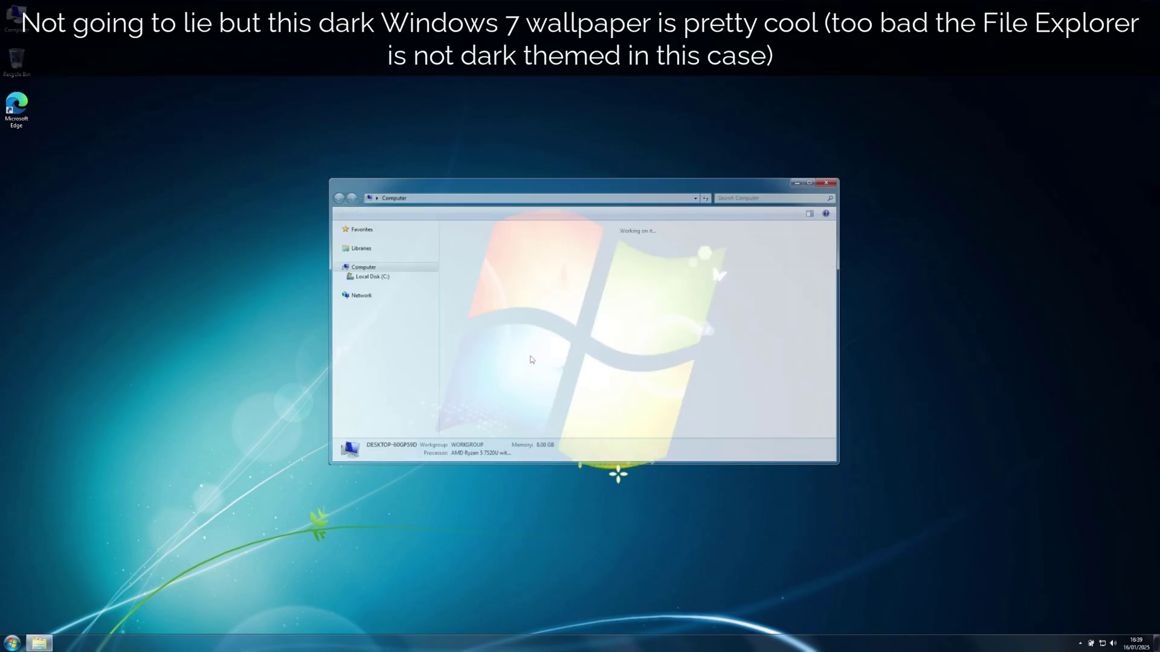
double_click(475, 253)
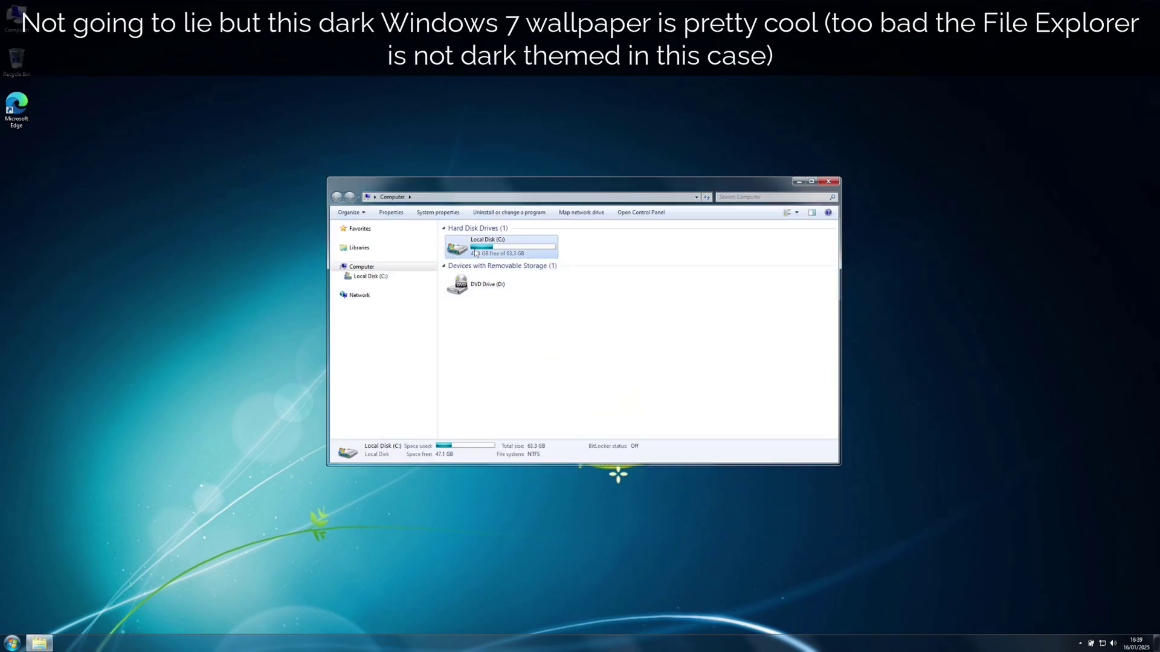
left_click(823, 182)
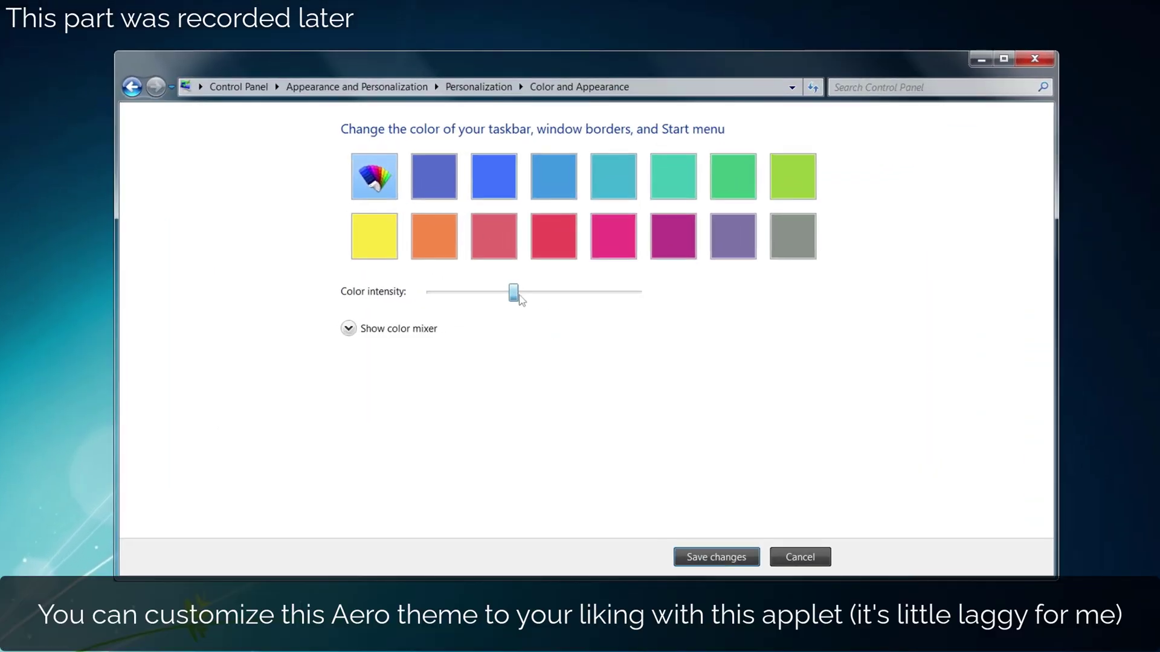
Step: Reveal the color mixer for the taskbar and window borders, and discard the color changes
left_click(362, 329)
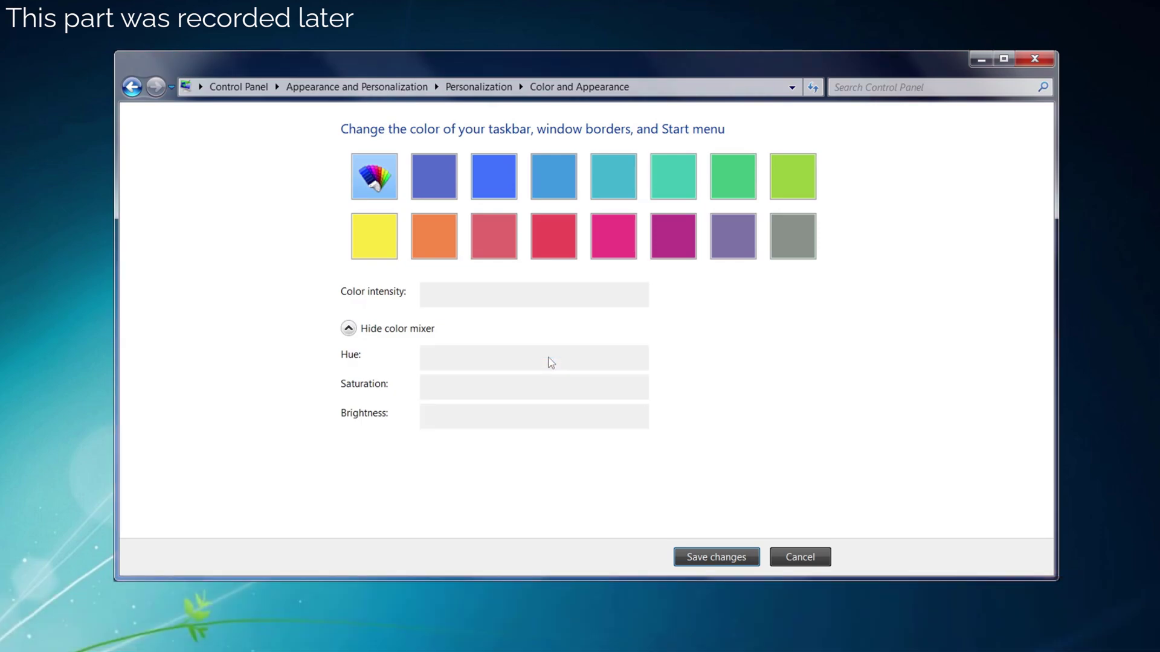
left_click(801, 557)
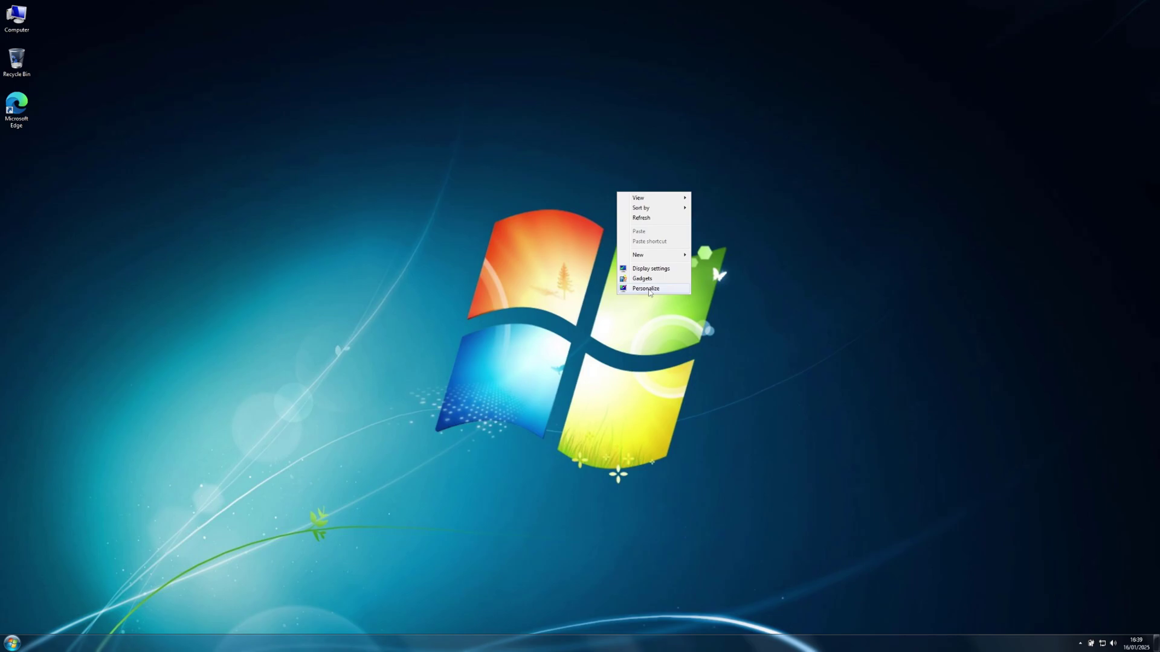
Step: Apply the Windows 7 theme from the installed themes
left_click(655, 290)
scroll(759, 344, "down", 1)
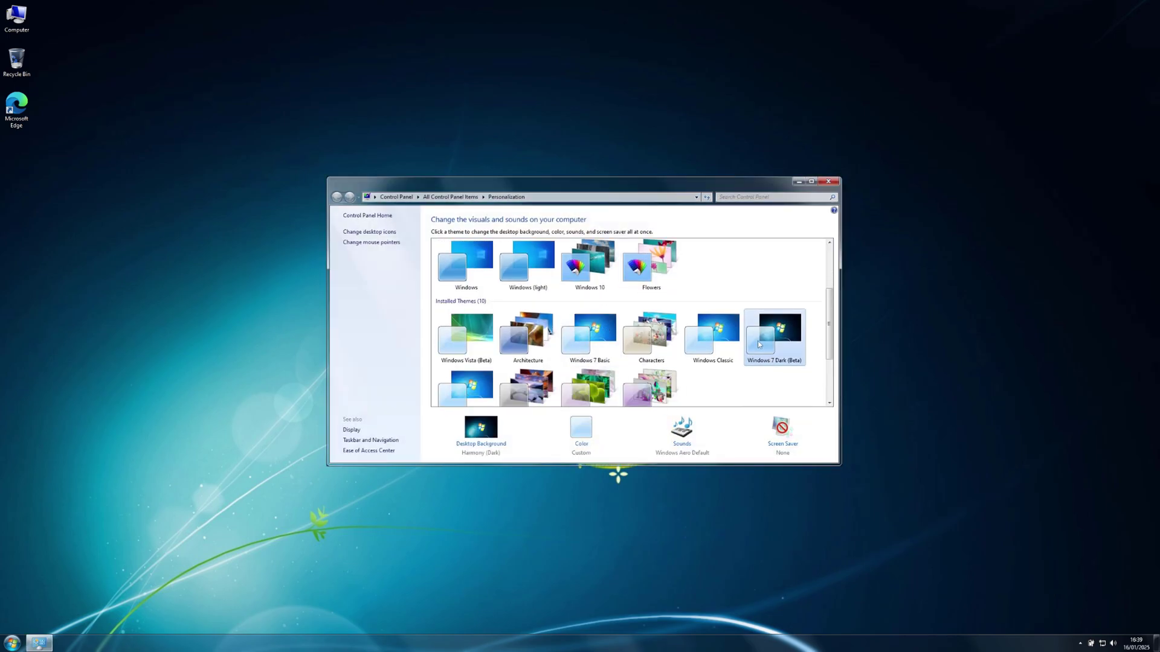
scroll(760, 345, "down", 1)
left_click(468, 351)
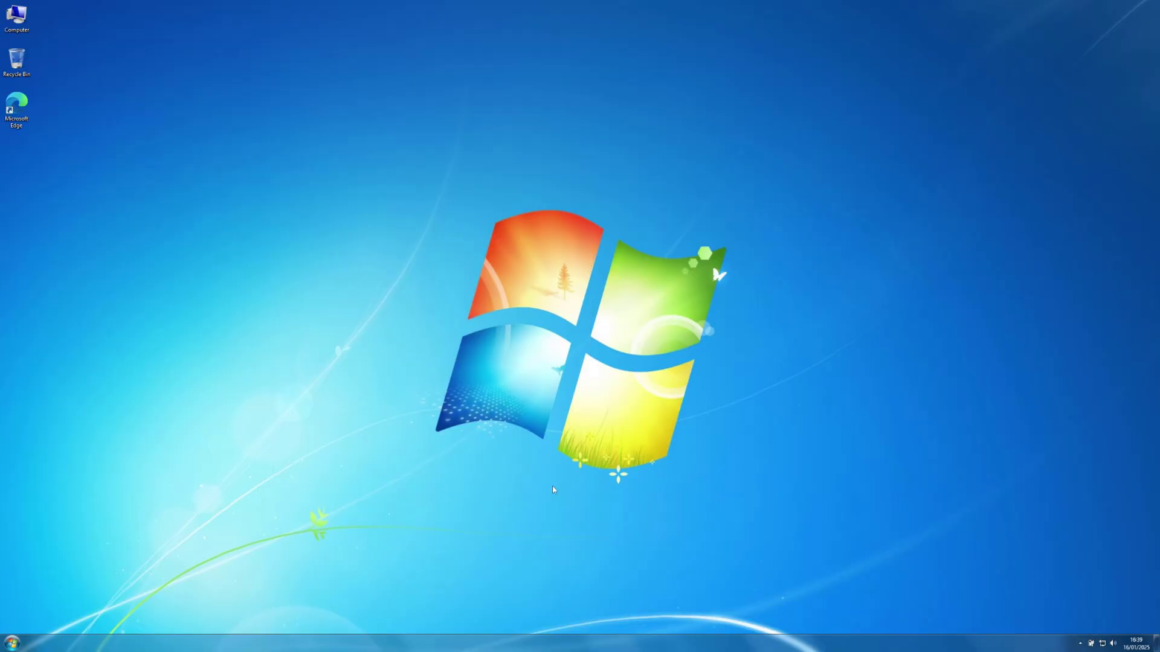
Step: Open Task Manager and look through the list of running apps and background processes
right_click(604, 644)
left_click(628, 610)
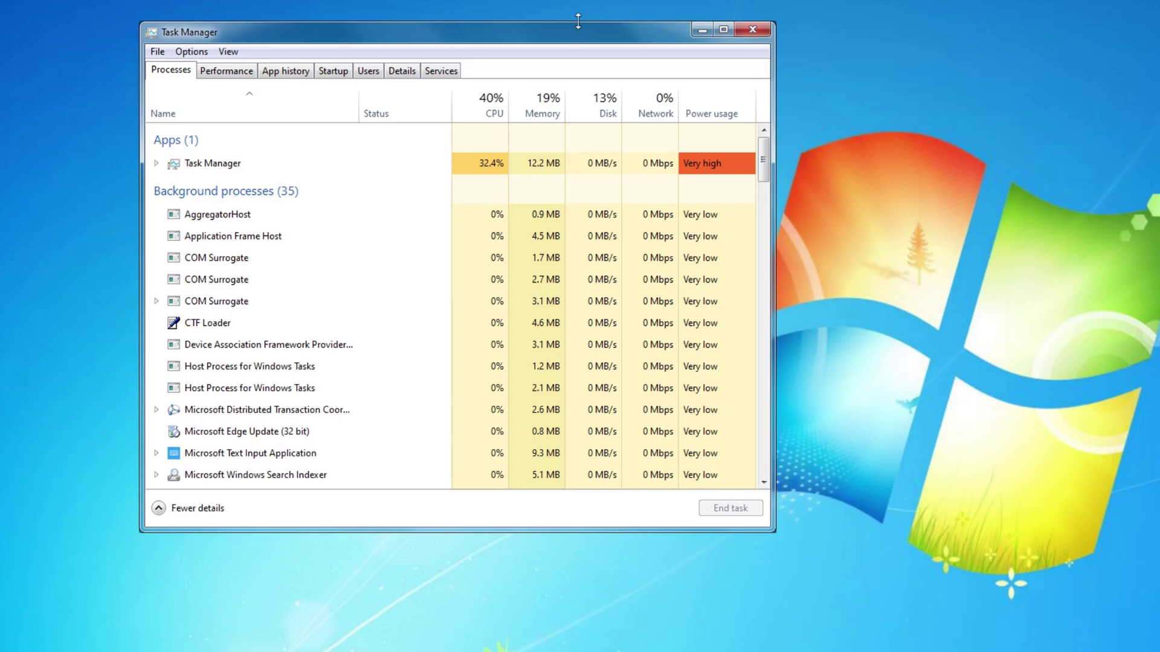
left_click_drag(579, 35, 744, 38)
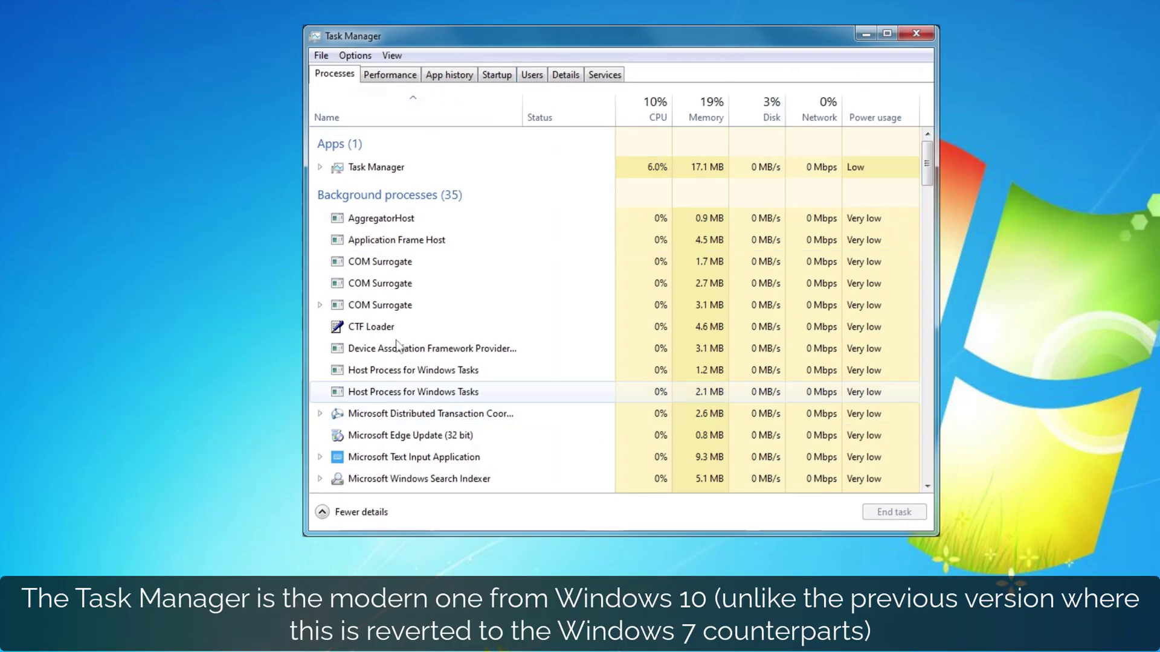
scroll(578, 263, "down", 3)
scroll(577, 270, "down", 2)
scroll(579, 265, "up", 6)
Step: View Task Manager's Performance, App history, Startup, Users and Details pages, return to Processes and close the window
left_click(389, 75)
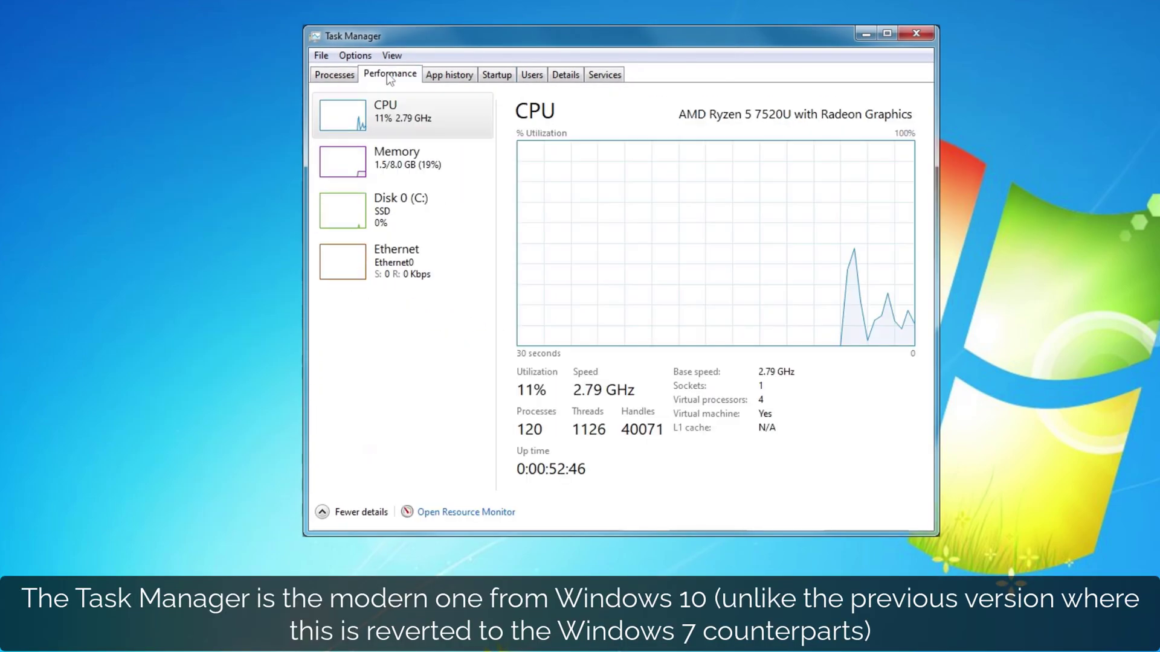
left_click(449, 75)
left_click(497, 75)
left_click(532, 74)
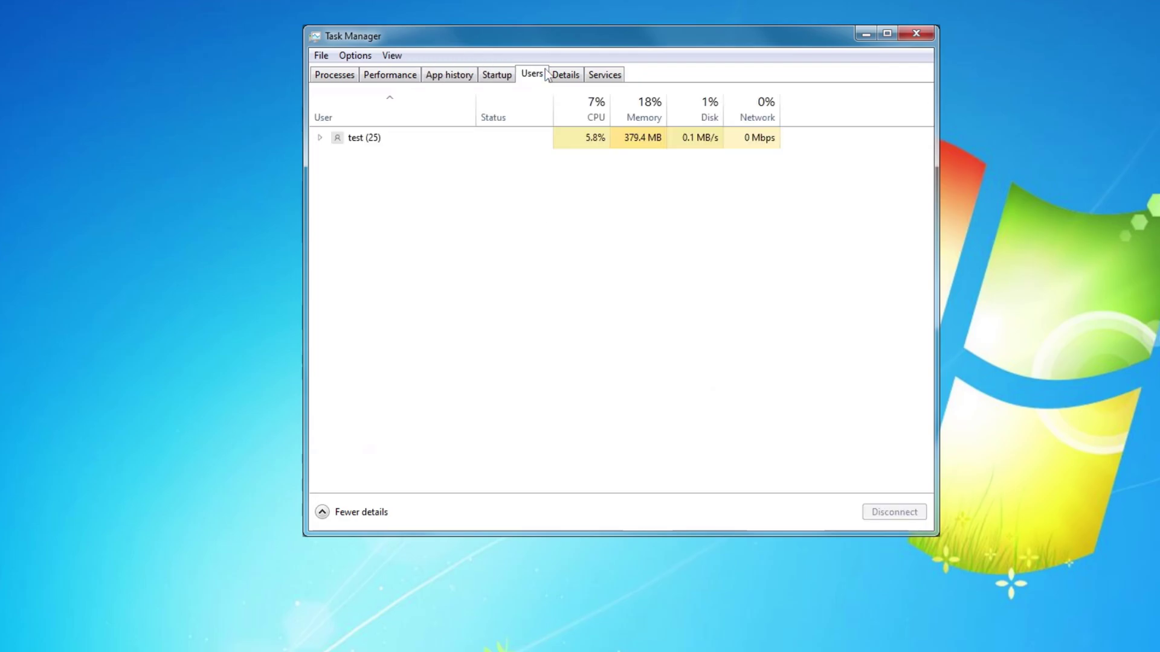
left_click(565, 74)
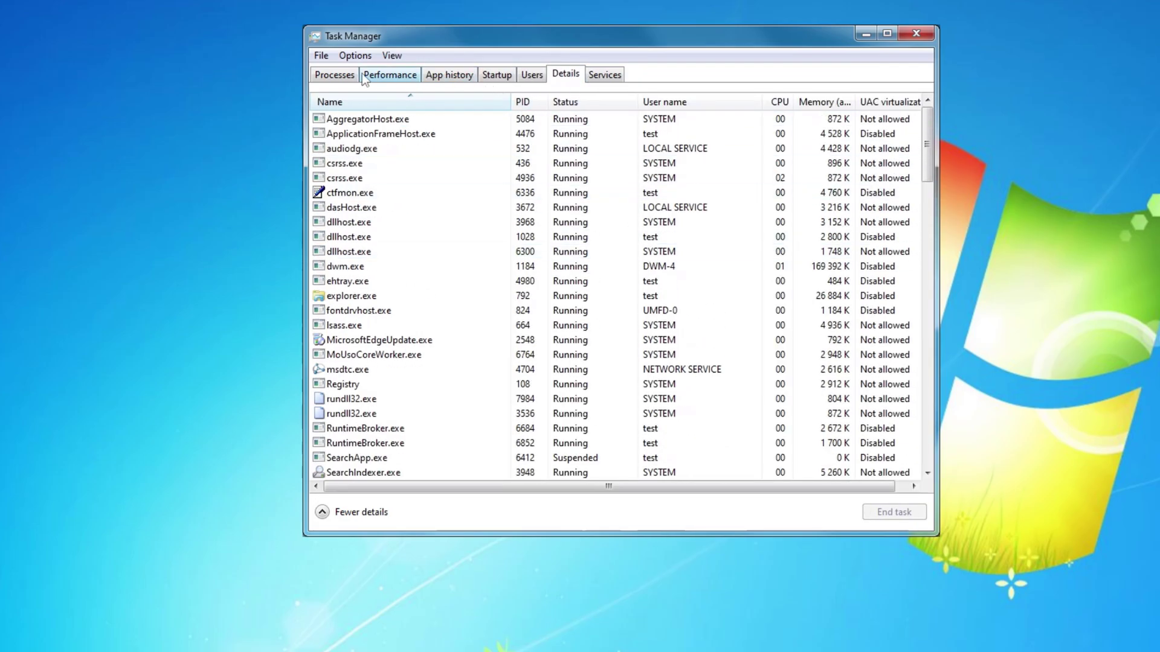
left_click(331, 73)
left_click(321, 55)
left_click(606, 43)
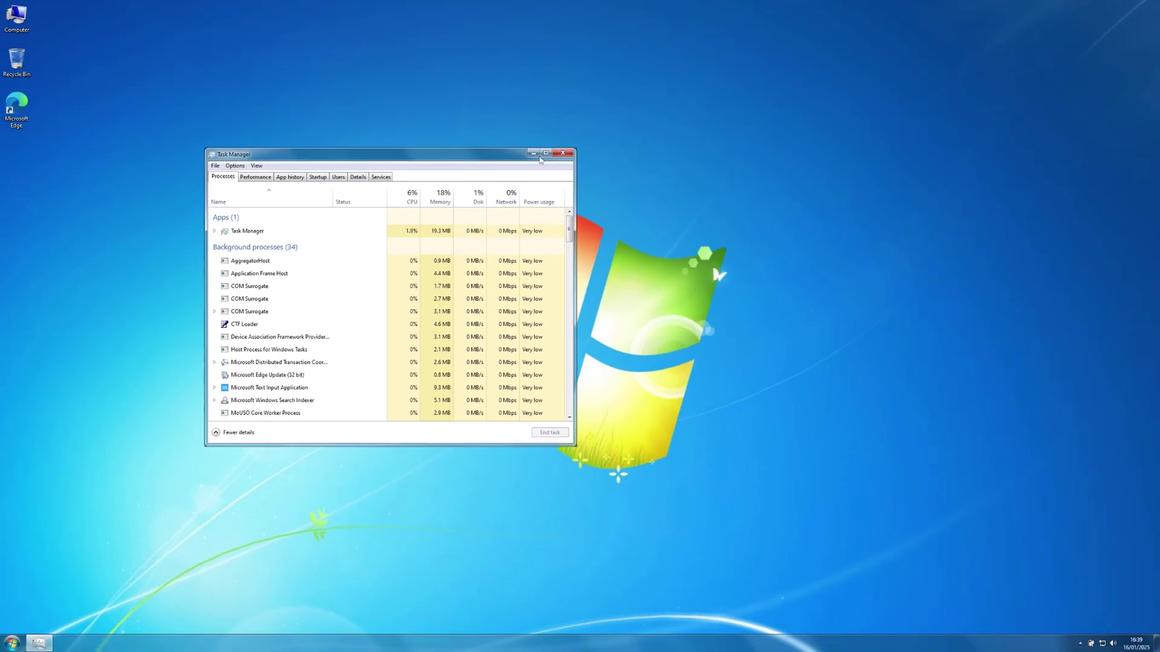
left_click(915, 33)
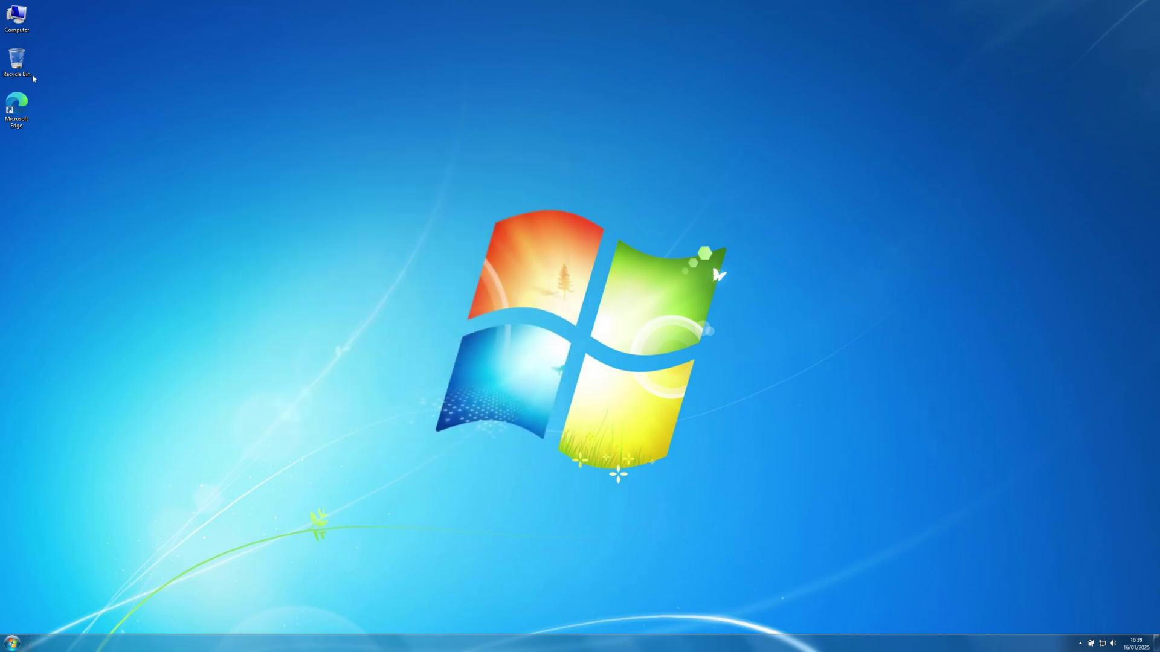
Step: View the properties of Local Disk (C:) from the Computer window and close both windows
key("super+e")
right_click(486, 241)
left_click(542, 357)
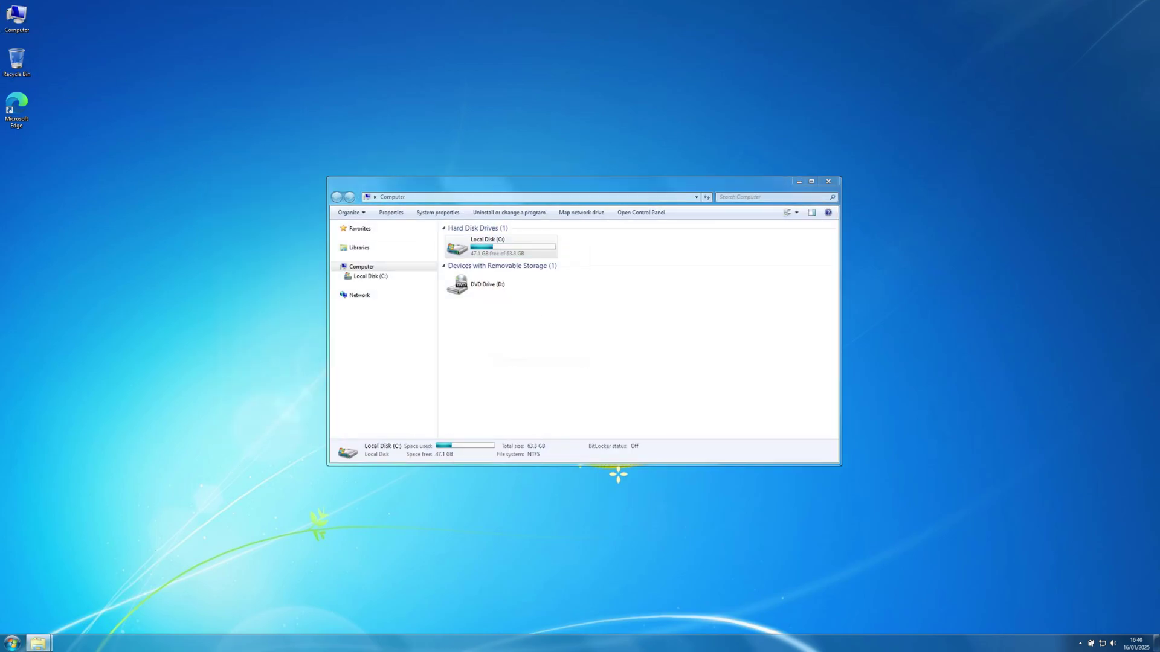
left_click_drag(542, 250, 627, 310)
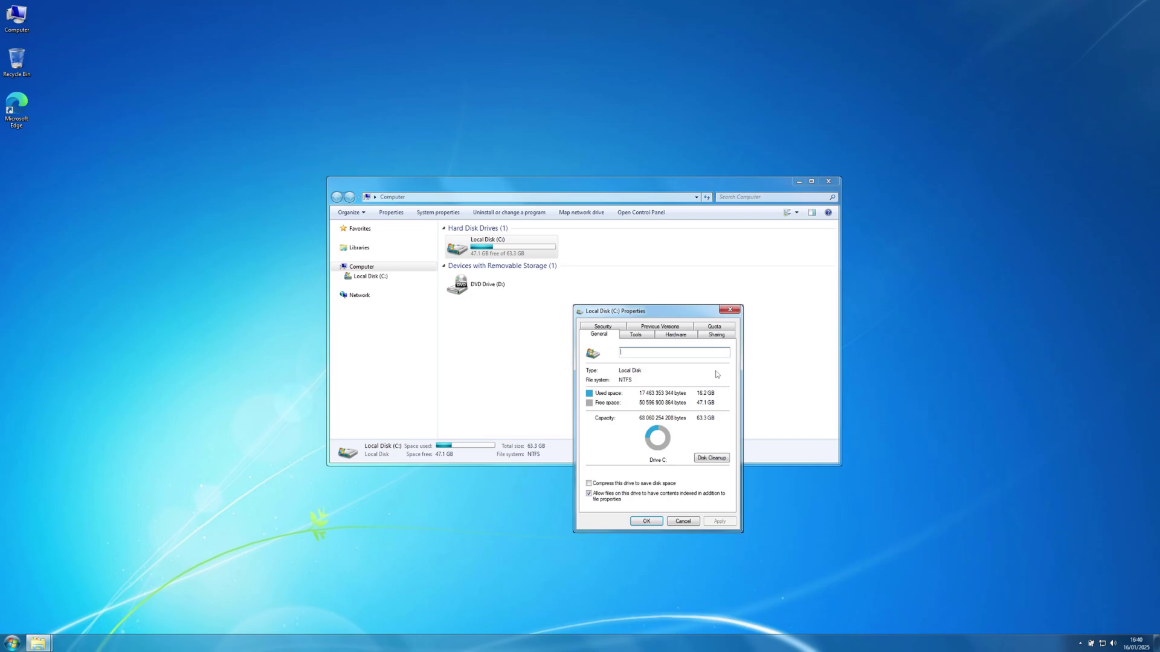
left_click(737, 312)
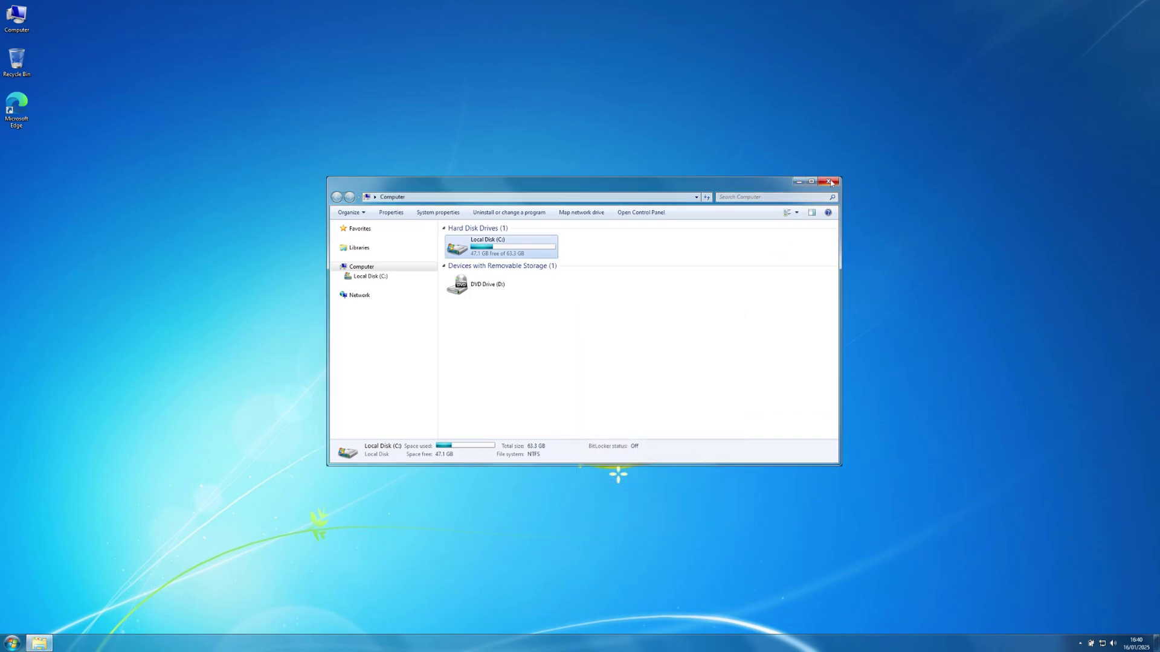
key("alt+F4")
Step: Try to open the display settings from the desktop
right_click(448, 247)
left_click(478, 324)
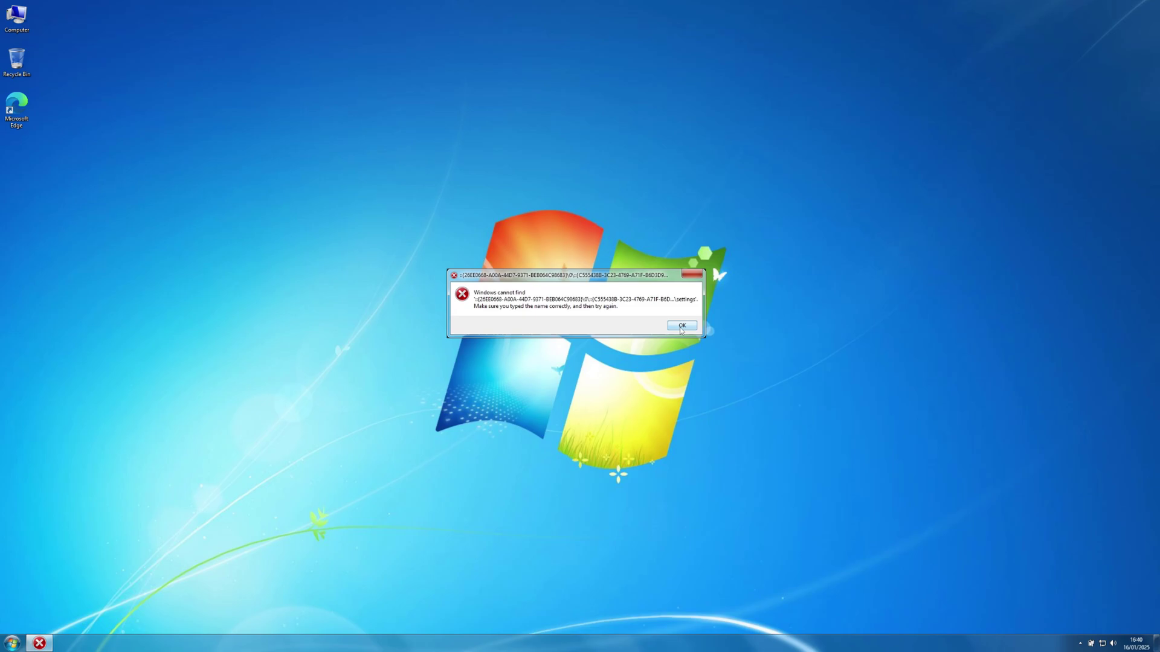
left_click(681, 328)
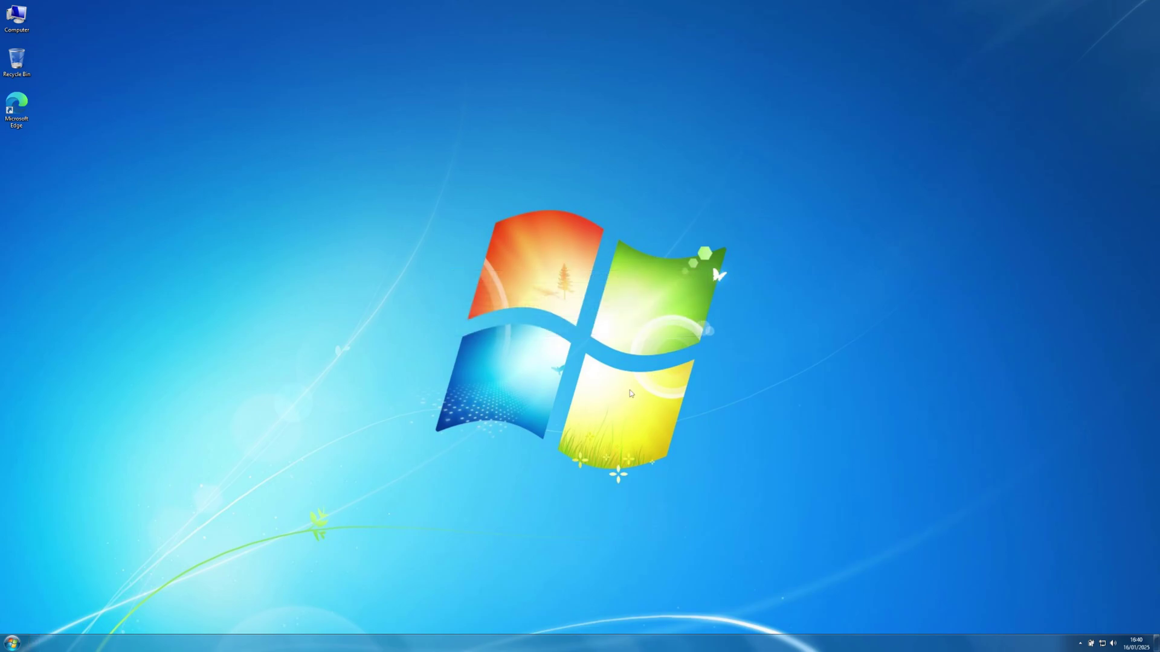
Step: Open Windows Settings by running ms-settings://, view the System and Windows Update pages, and close it
key("super+r")
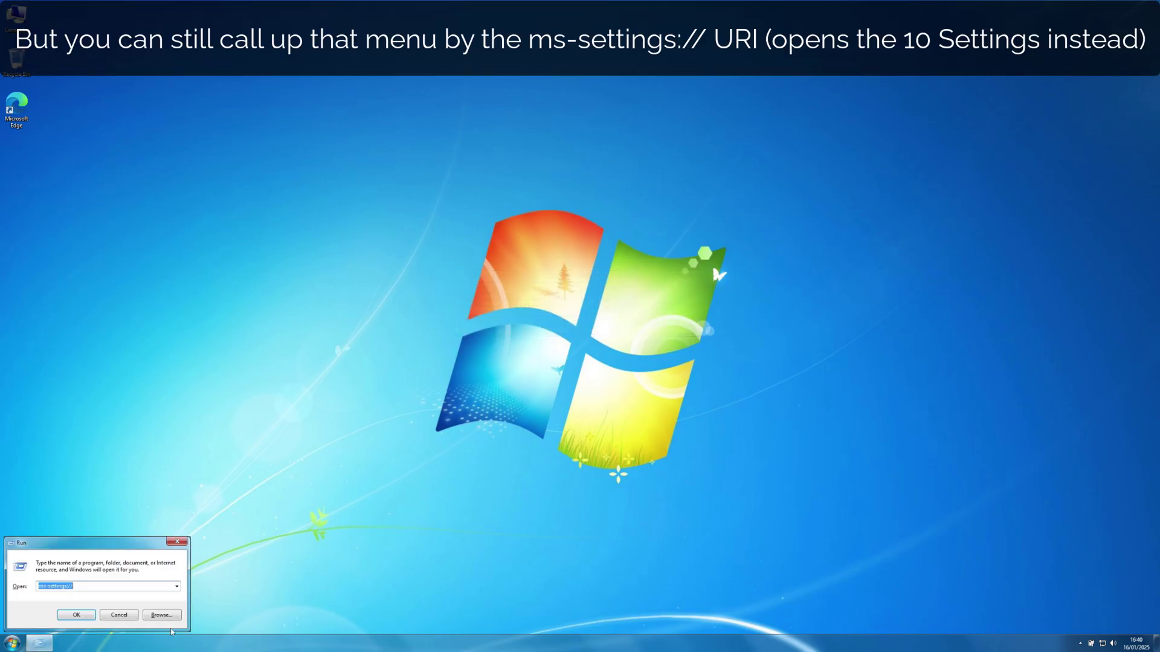
left_click(76, 615)
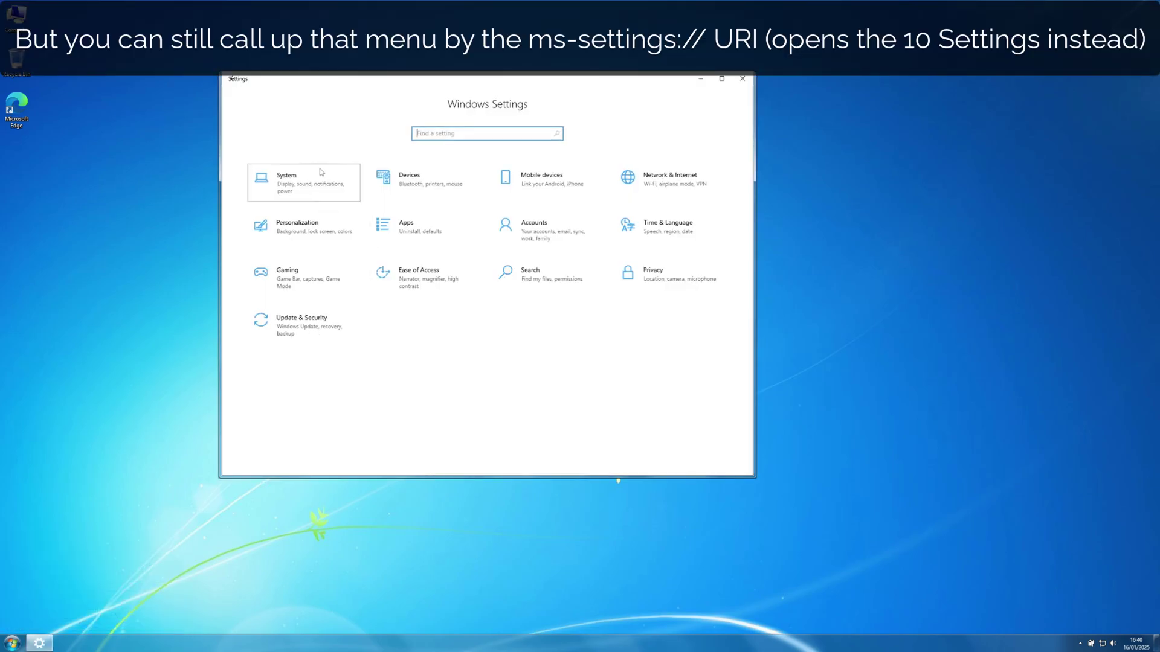
left_click(284, 181)
scroll(267, 423, "down", 3)
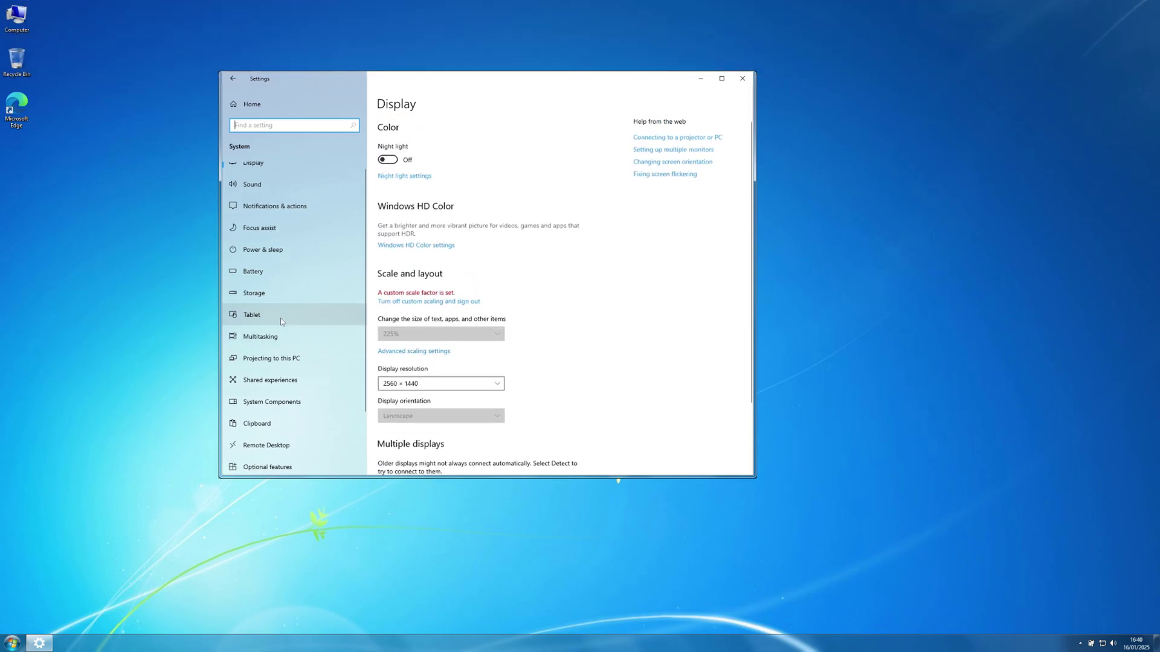
left_click(267, 429)
left_click(252, 103)
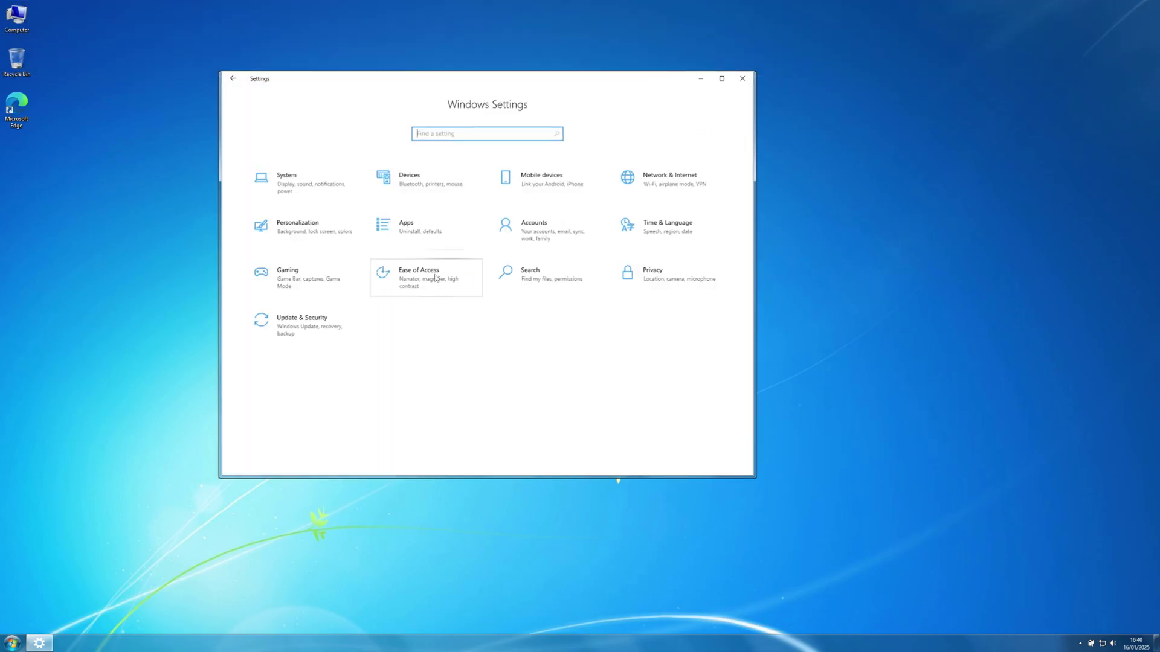
left_click(319, 325)
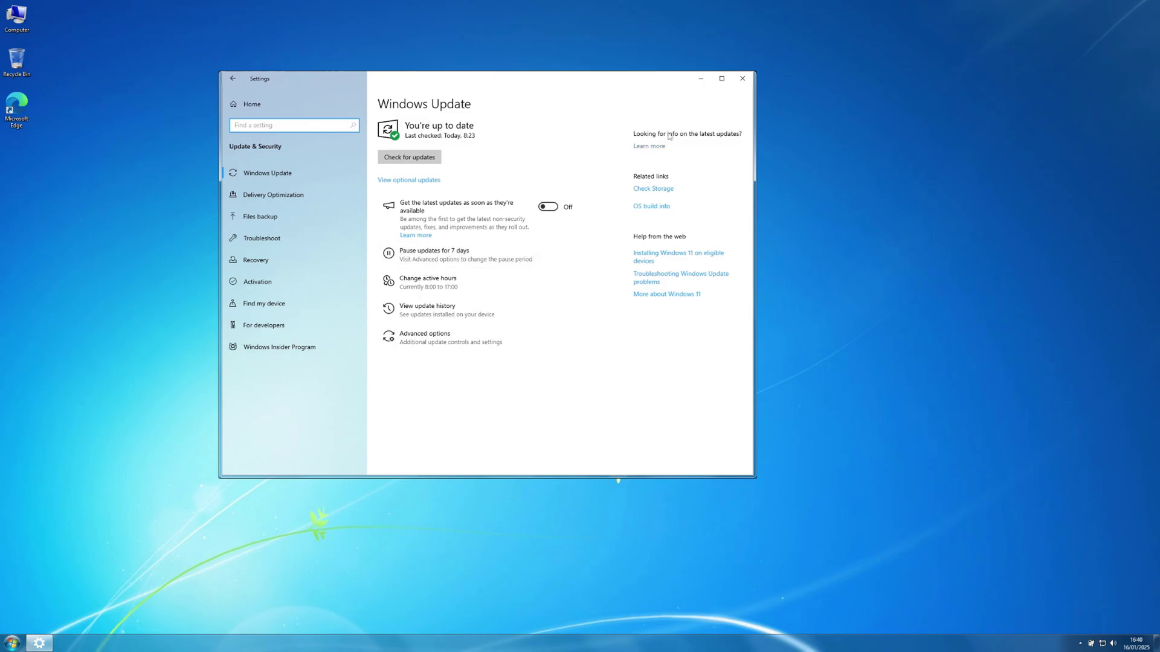
left_click(743, 79)
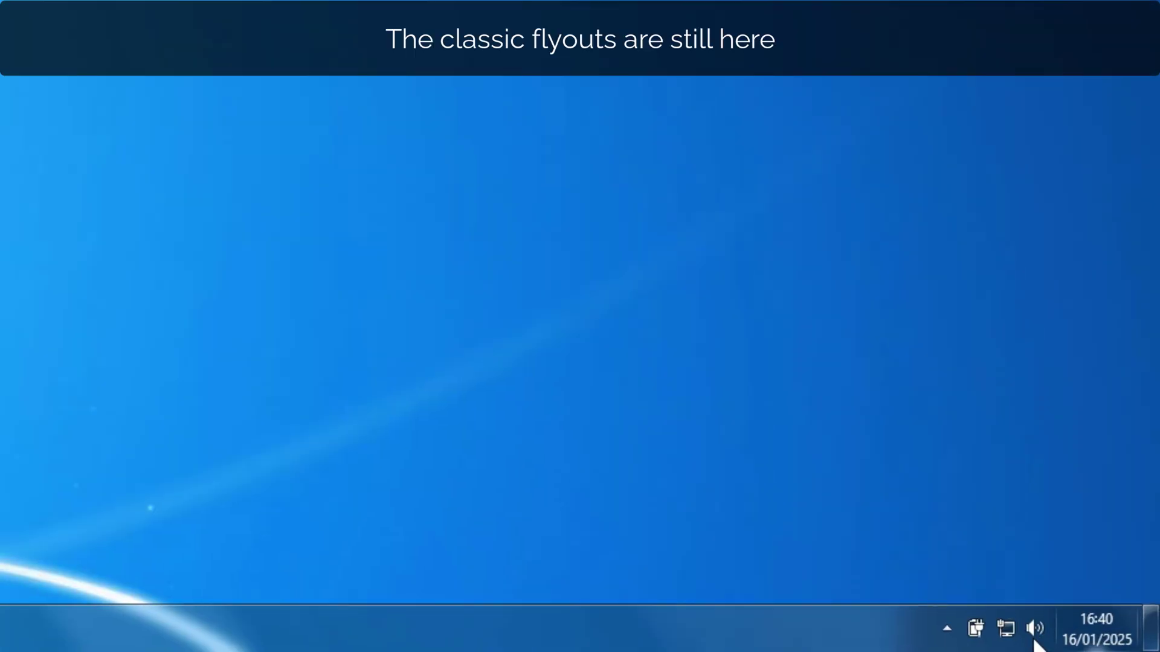
Step: View the notification area flyouts for hidden icons, power, network, volume and the clock
left_click(1081, 644)
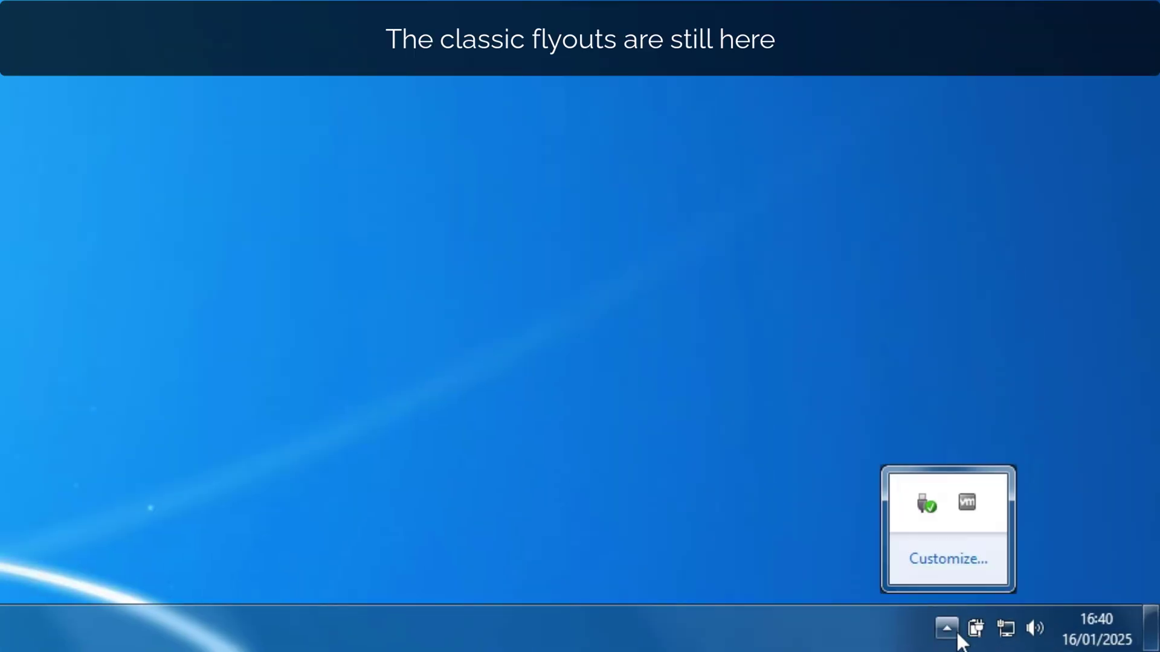
left_click(927, 501)
left_click(976, 629)
left_click(1005, 629)
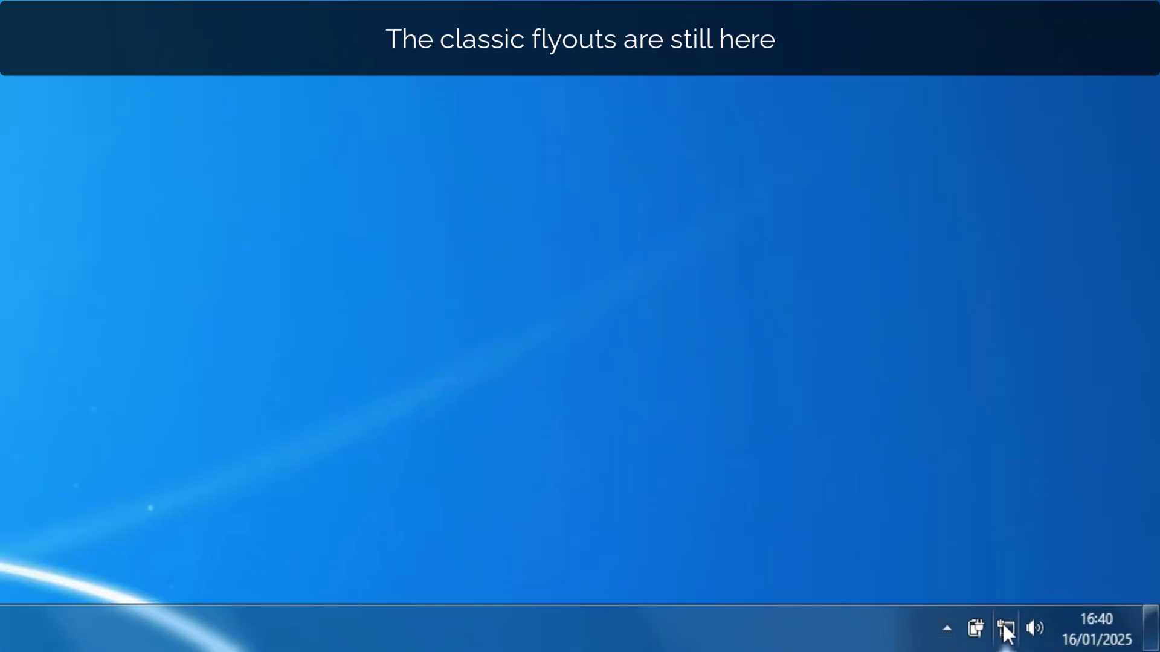
left_click(1034, 628)
left_click(1081, 622)
left_click(482, 355)
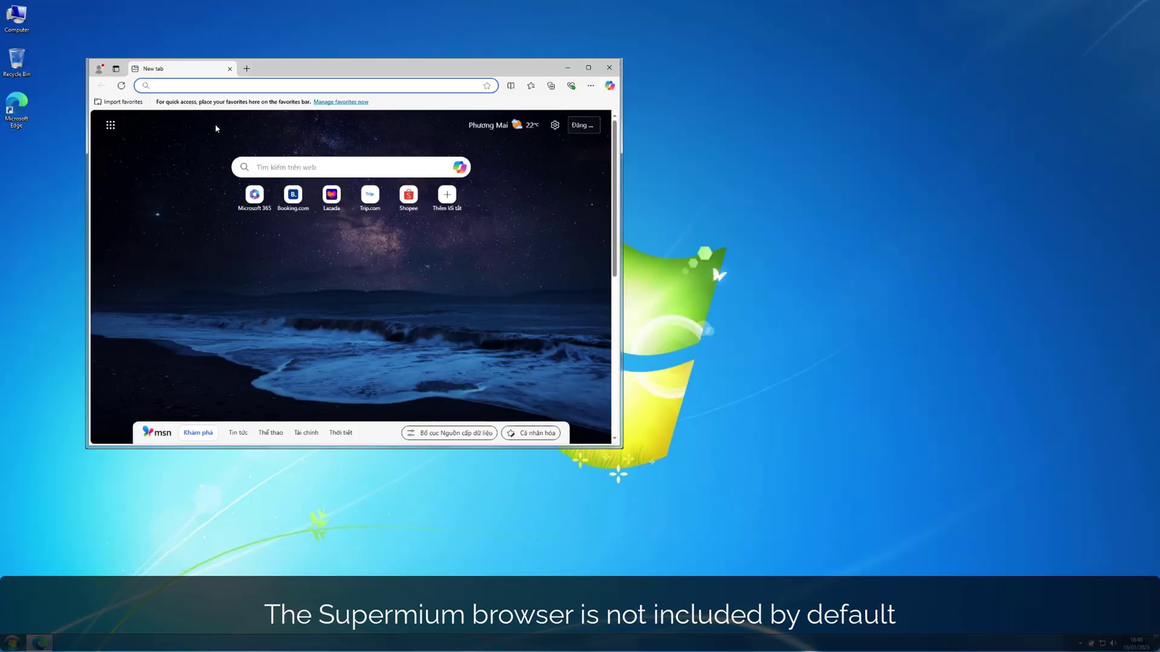
Step: Go to youtube.com/10gtech in Microsoft Edge
type("youtube.com/10gte")
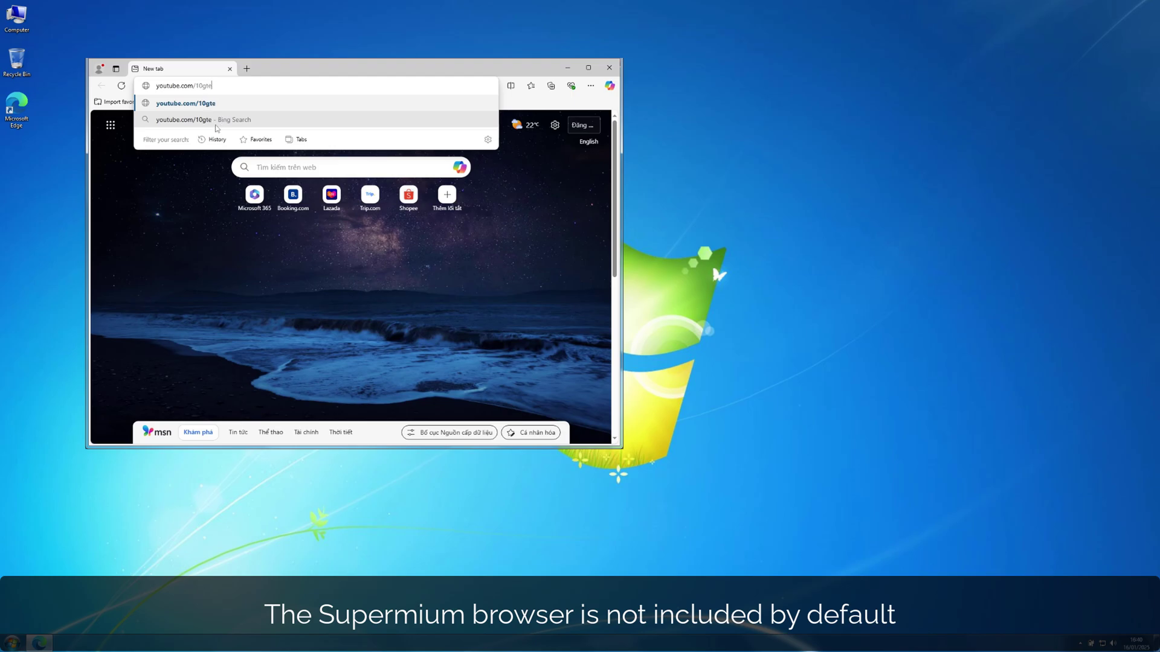
type("ch")
key("Return")
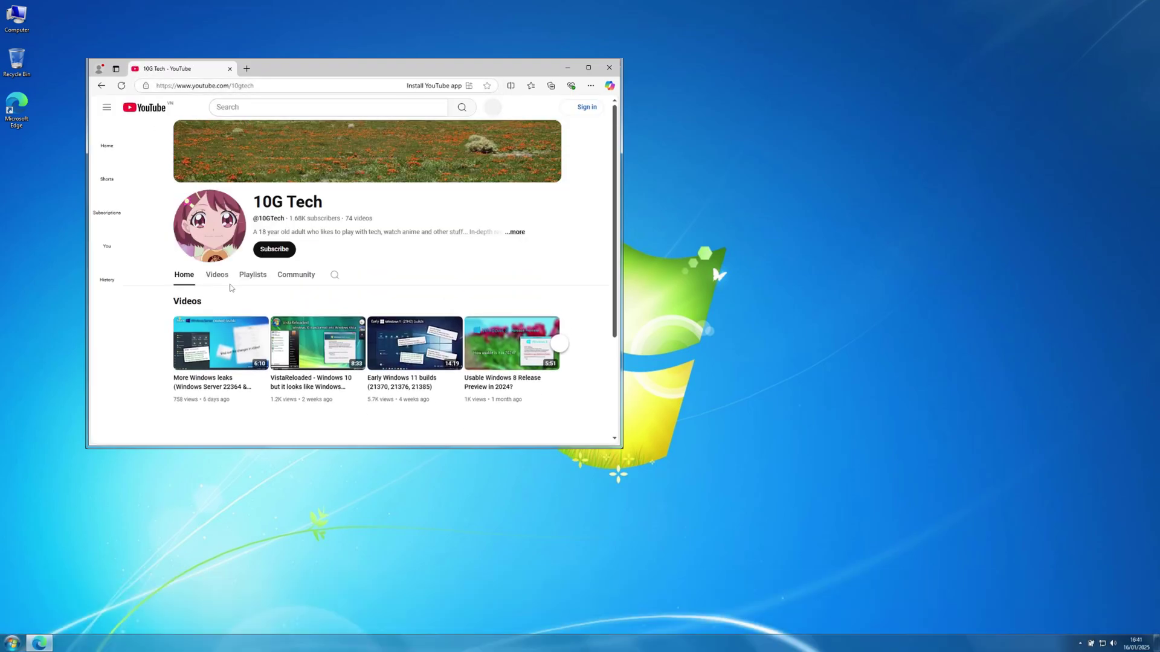
Step: View the 10G Tech channel's video list and its About details, and close the browser
left_click(214, 282)
scroll(440, 290, "down", 3)
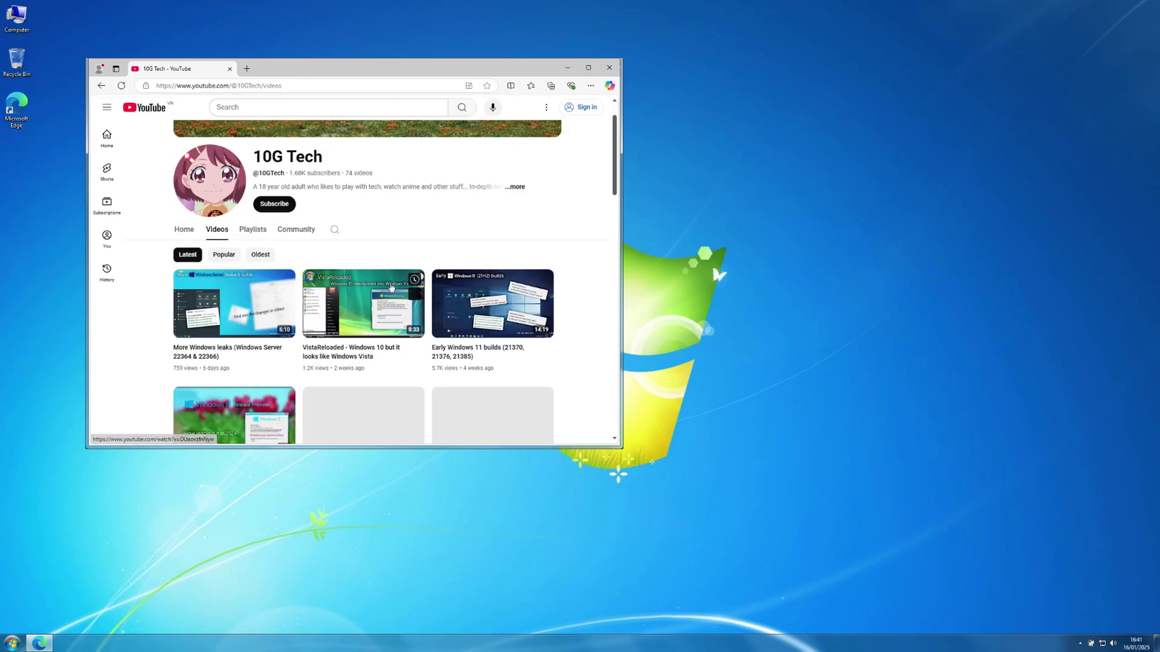
scroll(483, 284, "up", 3)
left_click(406, 234)
scroll(427, 290, "down", 5)
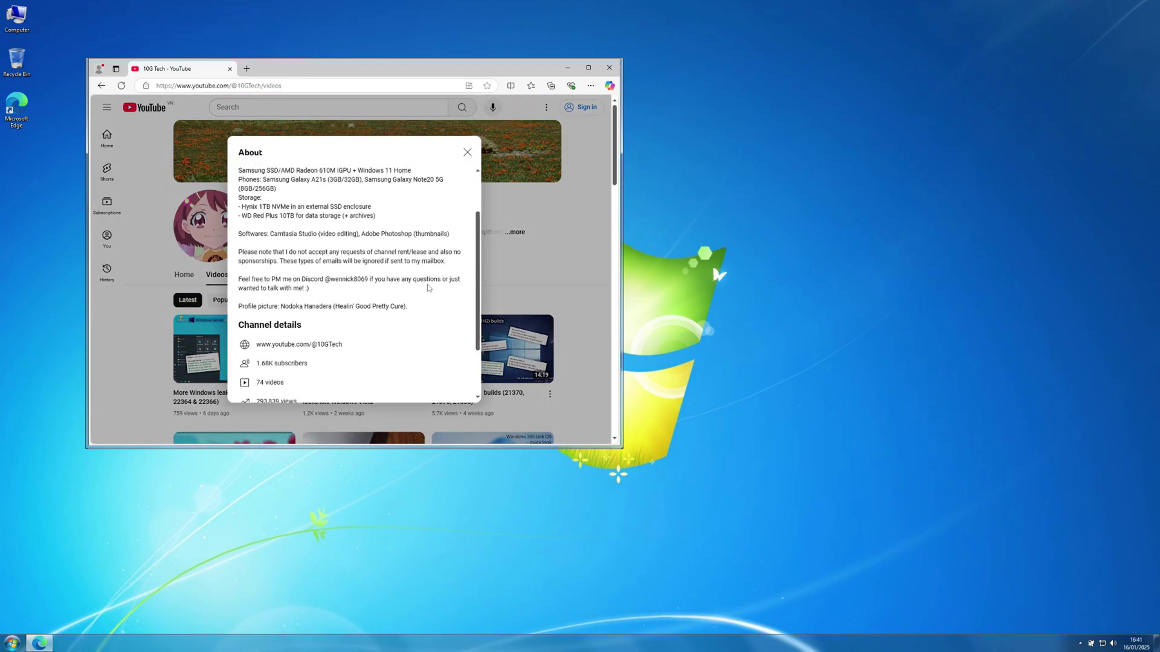
scroll(427, 290, "up", 5)
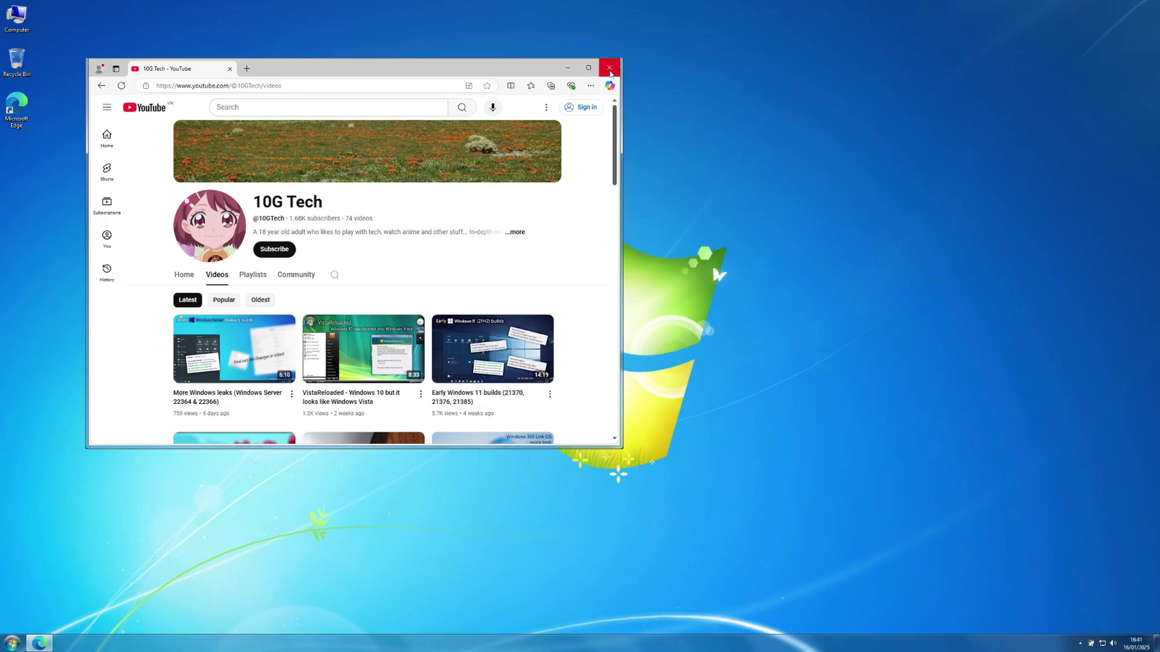
left_click(609, 69)
Step: Open Windows Security and Windows Backup from the Start menu in turn, closing each one after a look
left_click(12, 643)
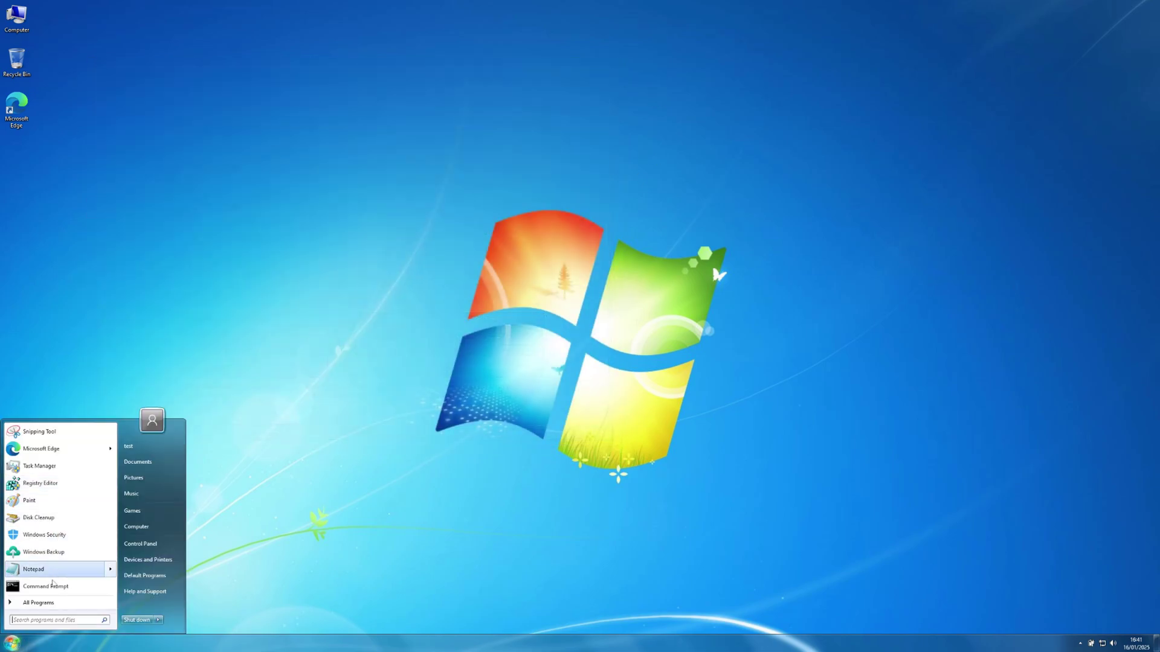
left_click(42, 536)
left_click(696, 26)
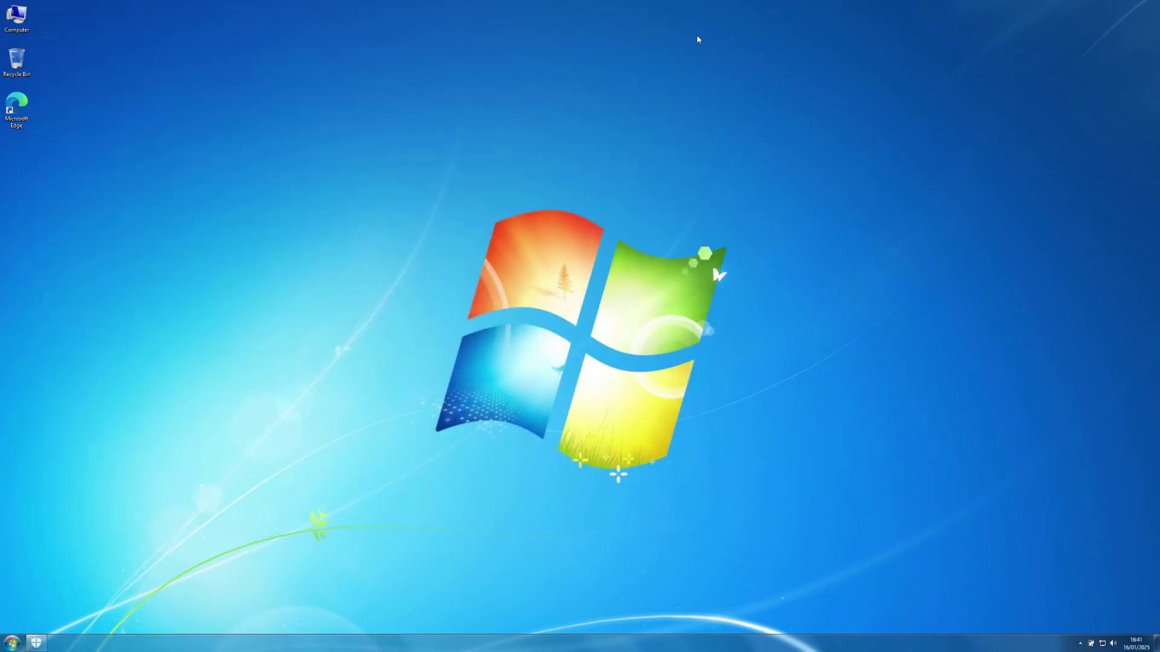
left_click(14, 646)
left_click(41, 550)
left_click(292, 26)
Step: Open Windows Media Center and set it up with the Express option
left_click(12, 644)
left_click(41, 606)
left_click(39, 438)
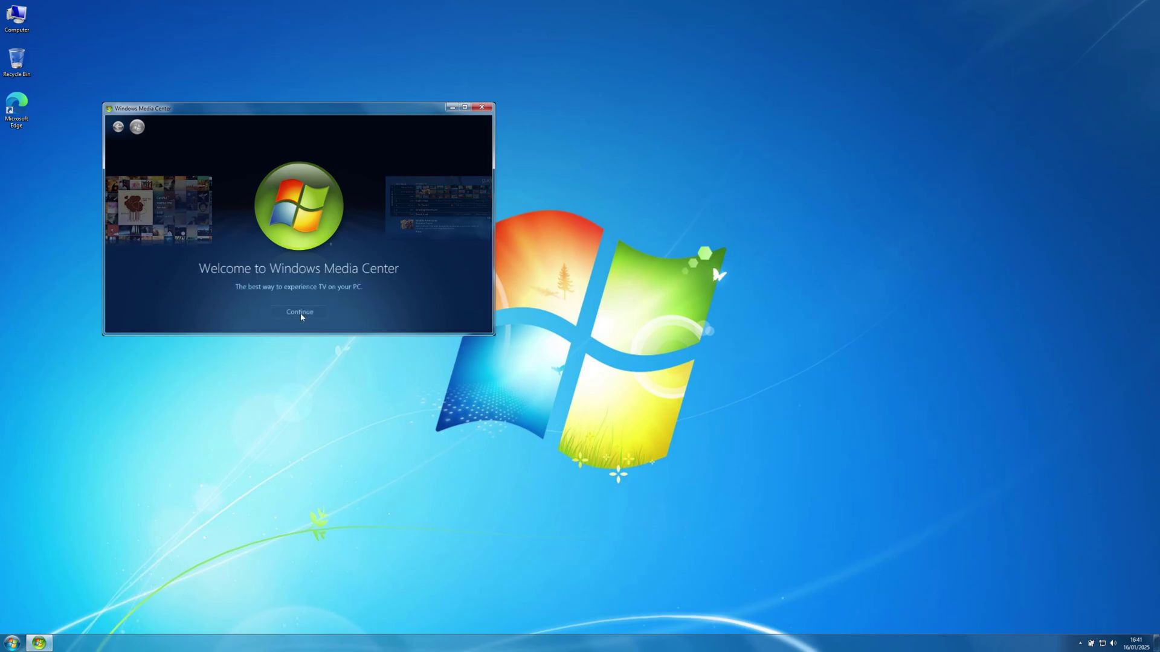
left_click(300, 312)
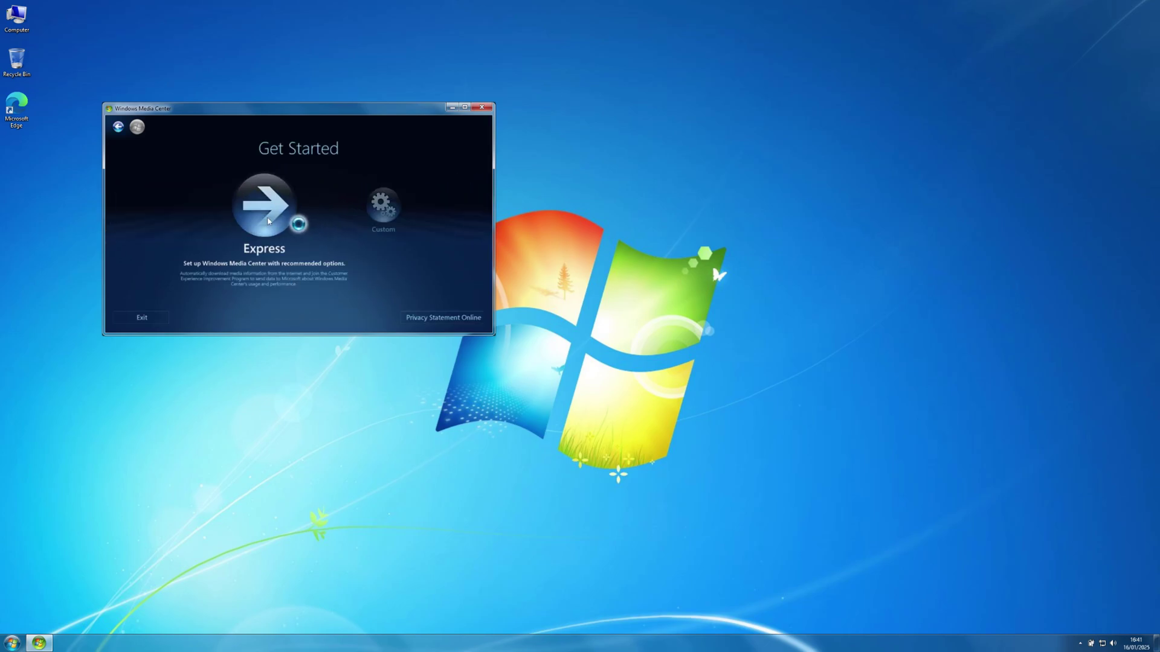
left_click(268, 222)
Step: Browse Windows Media Center's main sections, view the software version information in its General settings, and close it
scroll(305, 217, "up", 1)
scroll(300, 217, "down", 1)
scroll(323, 244, "up", 1)
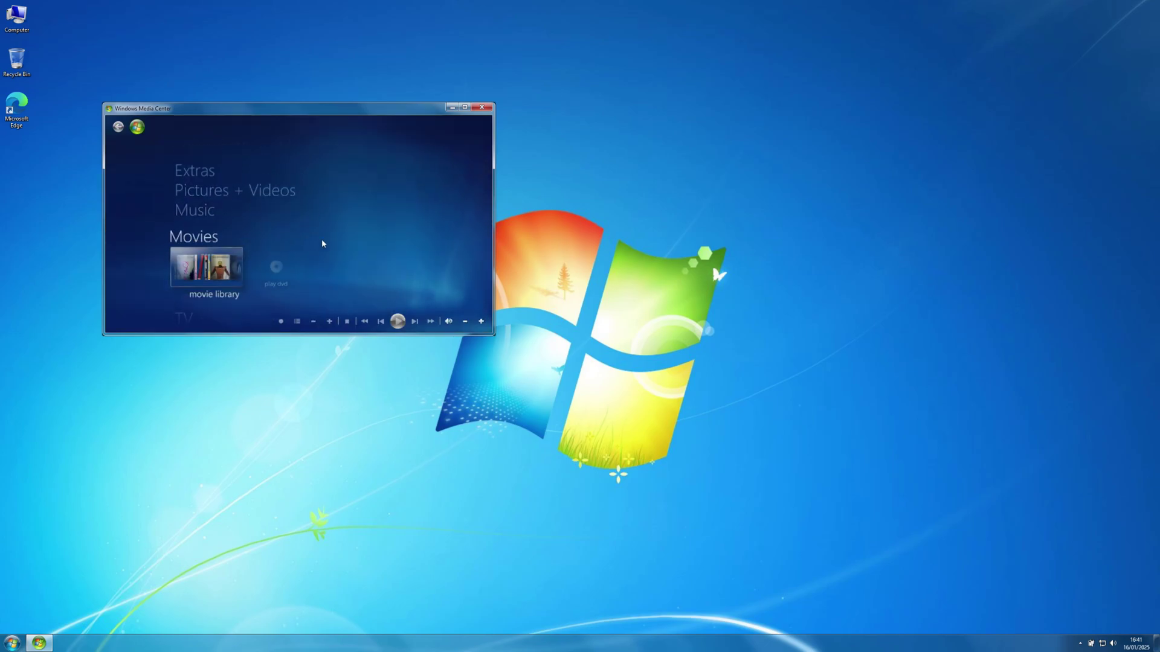
scroll(322, 244, "up", 4)
left_click(216, 270)
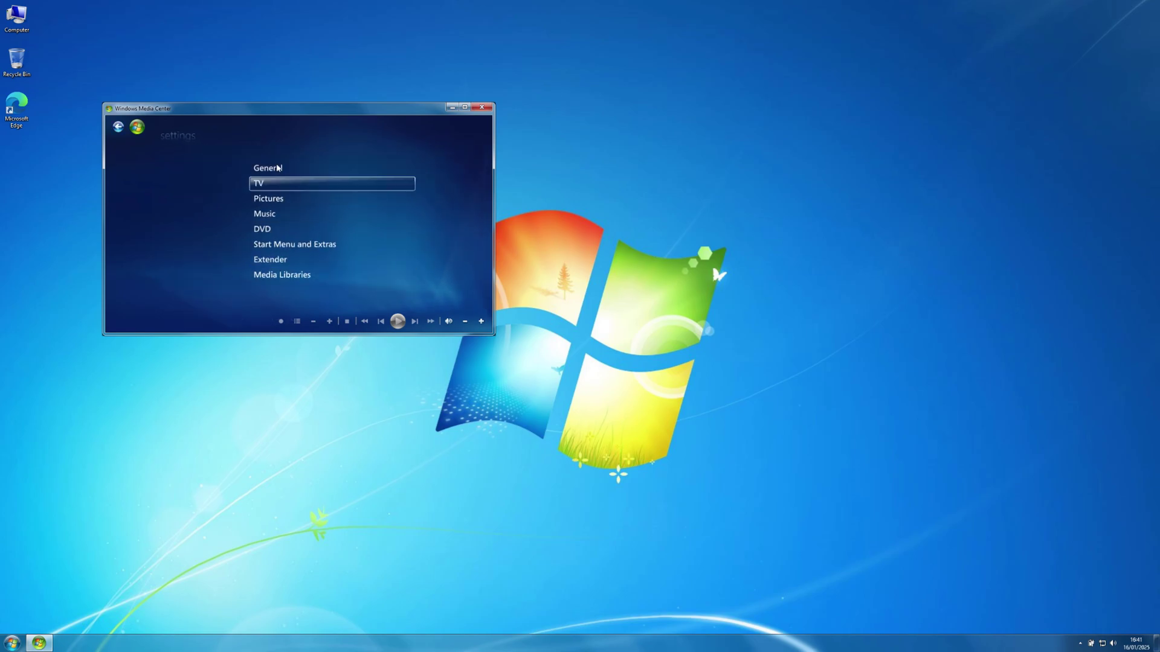
left_click(277, 168)
left_click(261, 261)
left_click(271, 171)
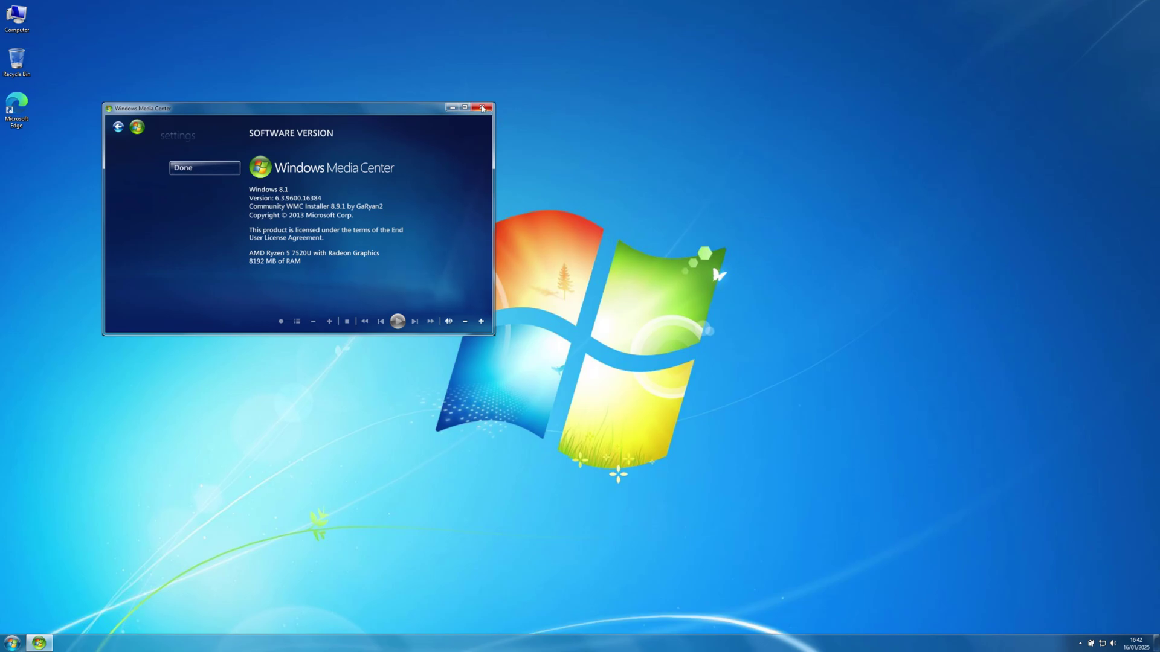
left_click(482, 109)
Step: Try to open Help and Support from the Start menu
left_click(11, 642)
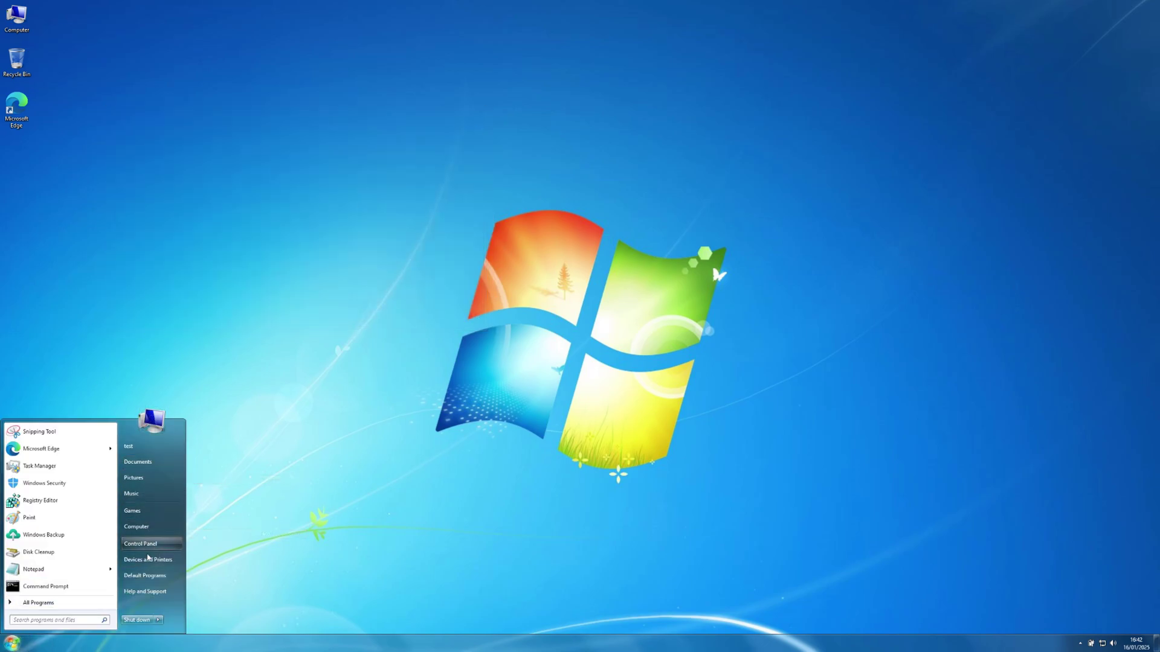
left_click(154, 590)
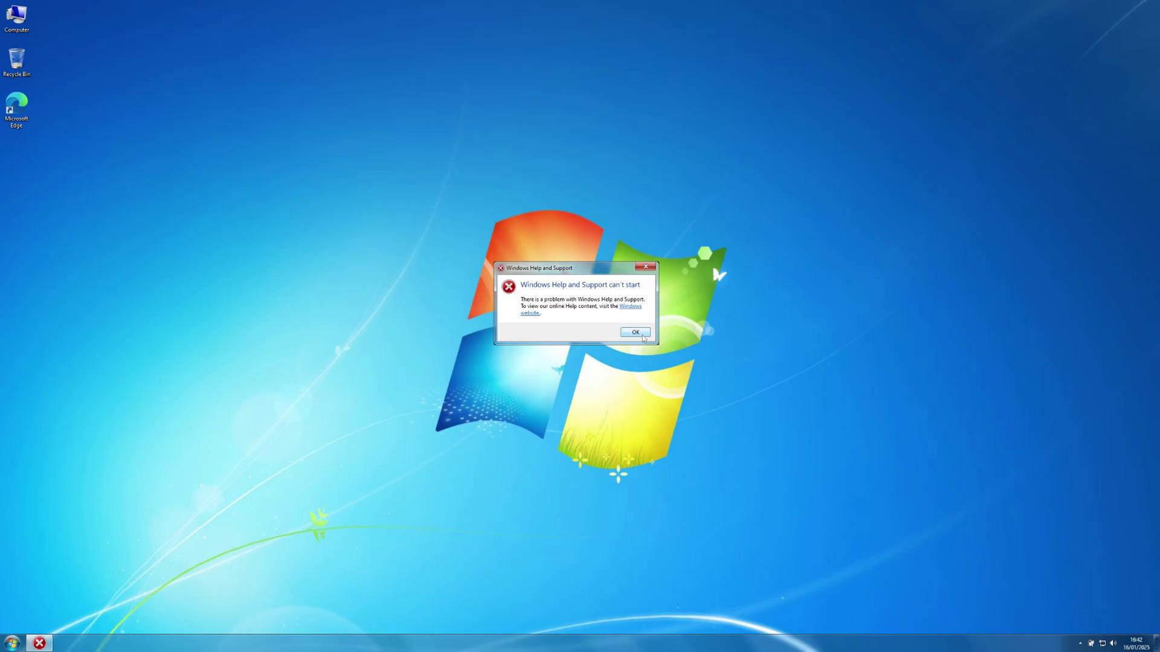
left_click(636, 332)
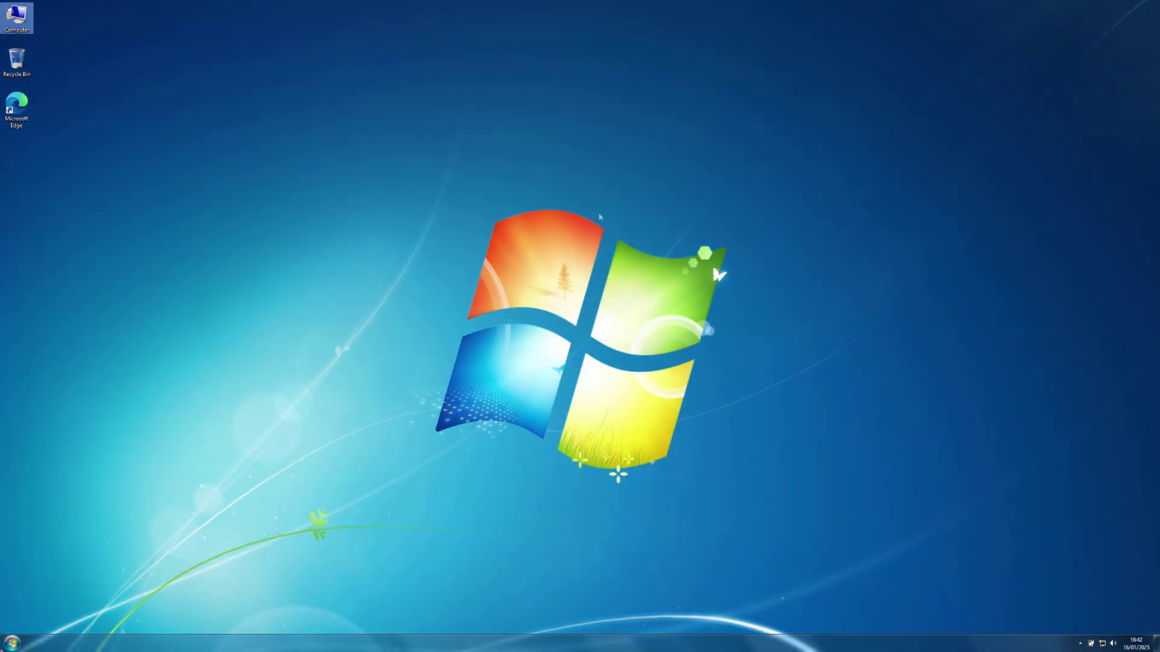
Step: Add the Clock, CPU Meter and Calendar gadgets along the desktop's edge and close the gadget gallery
right_click(600, 214)
left_click(632, 302)
left_click_drag(505, 257, 1059, 44)
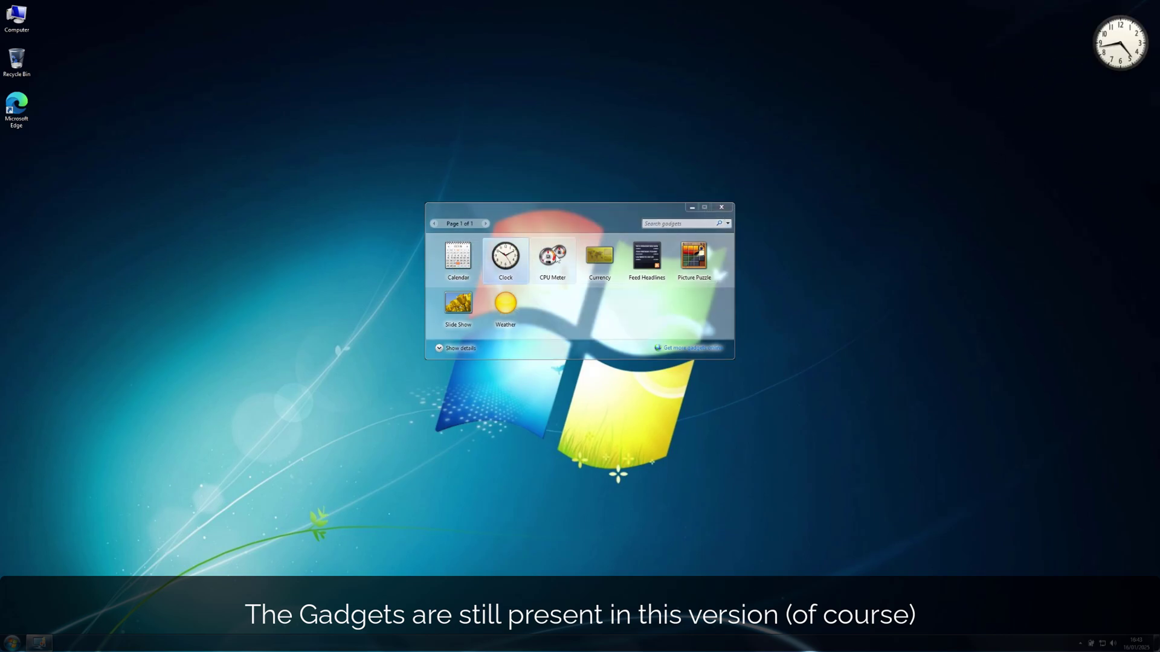
left_click_drag(557, 258, 1027, 154)
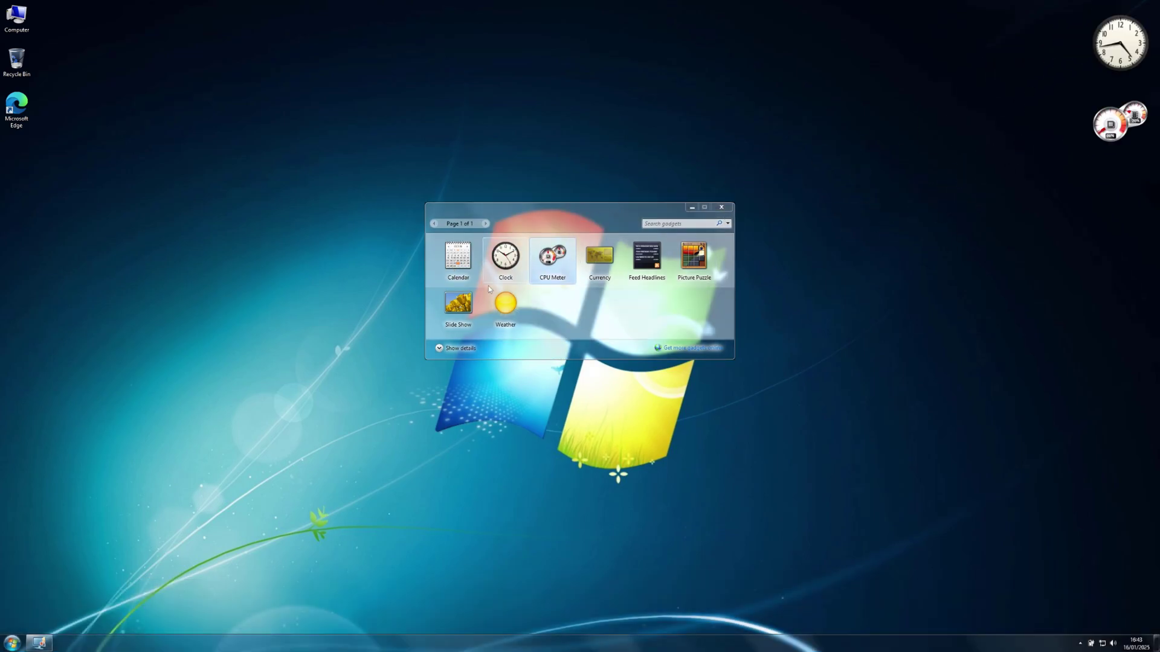
left_click_drag(458, 257, 1099, 196)
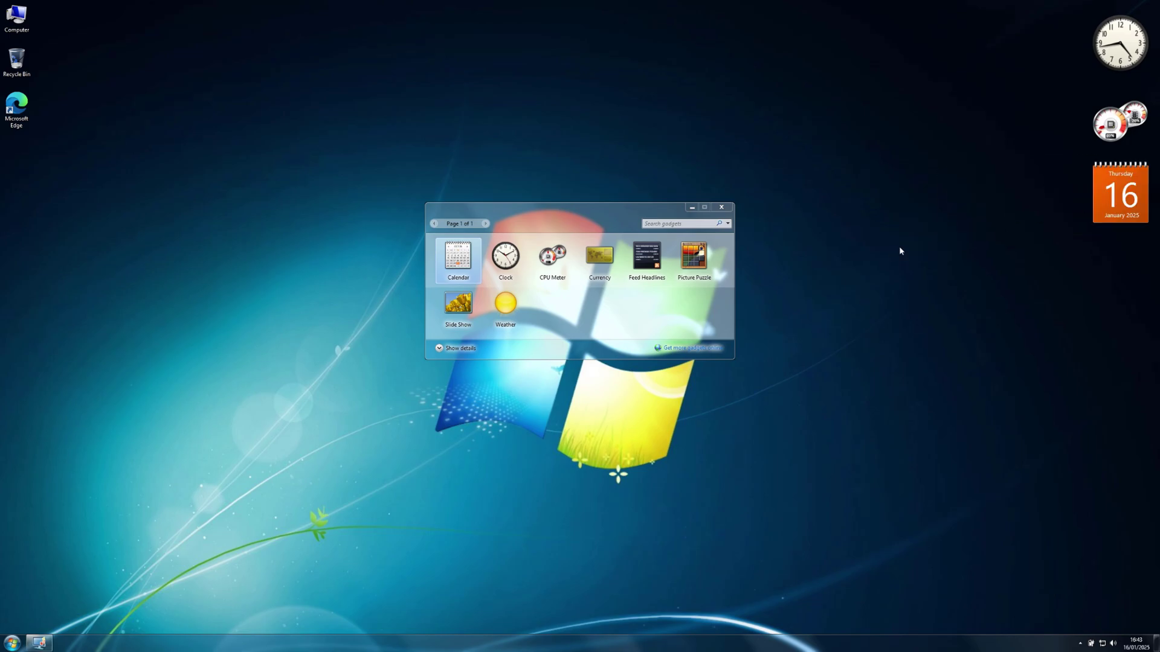
left_click(714, 207)
Step: Browse the program folders in the Start menu, launch Internet Explorer from Windows Accessories and confirm its first-run setup
left_click(12, 643)
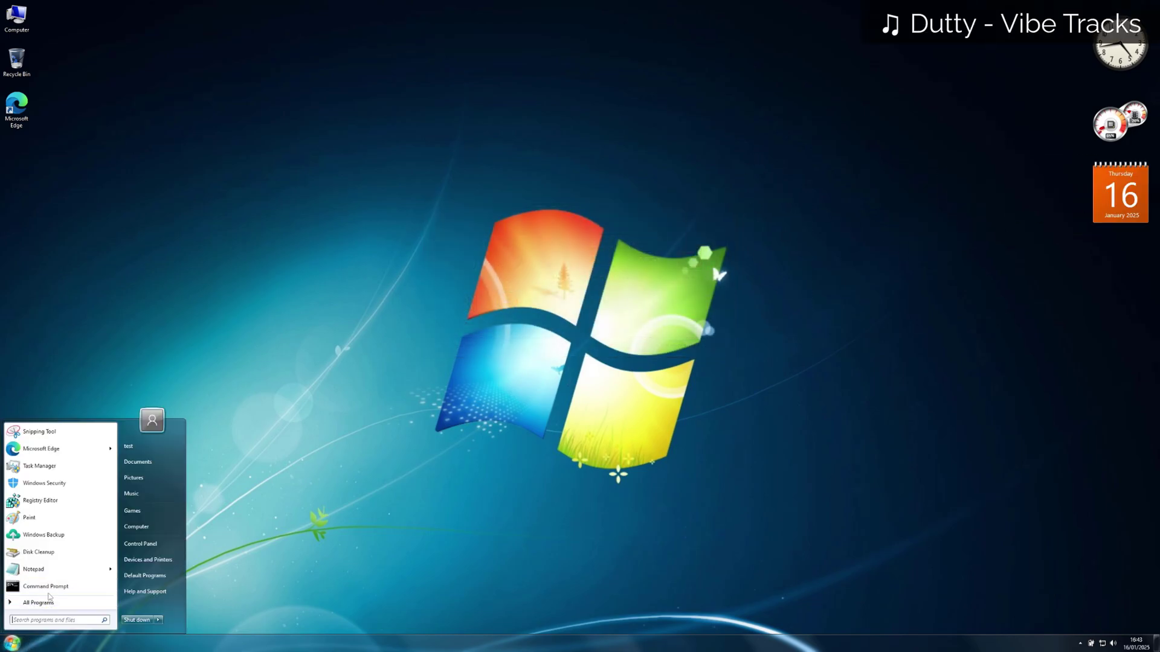
left_click(38, 602)
left_click(47, 497)
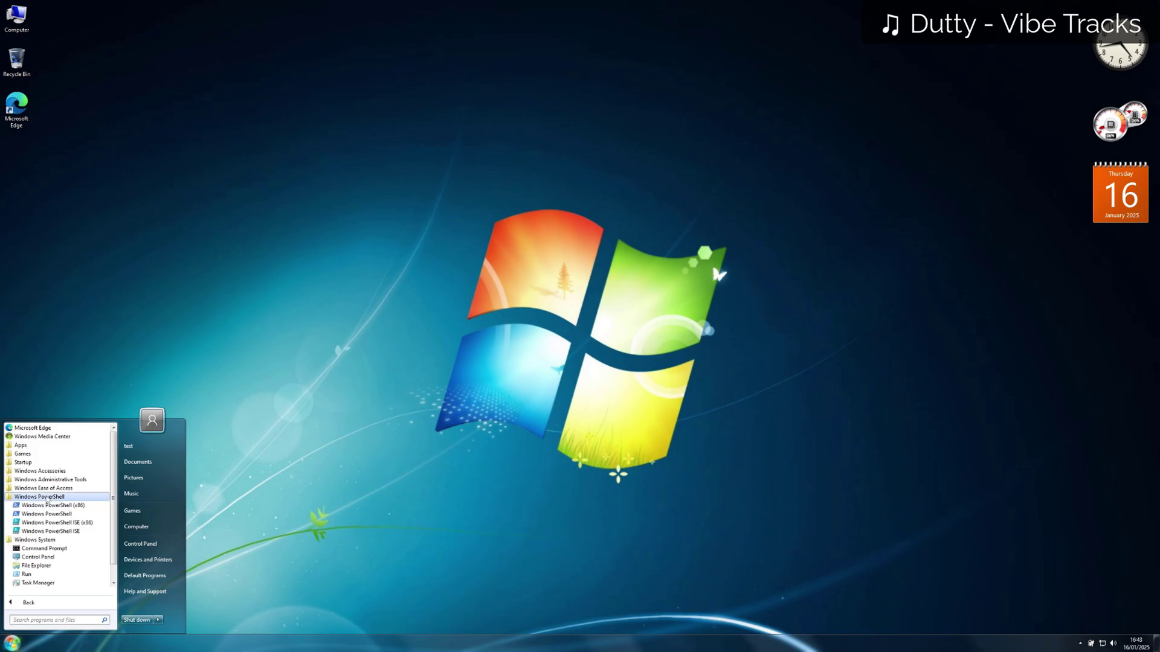
left_click(51, 488)
left_click(55, 479)
scroll(57, 475, "up", 2)
left_click(57, 479)
left_click(54, 473)
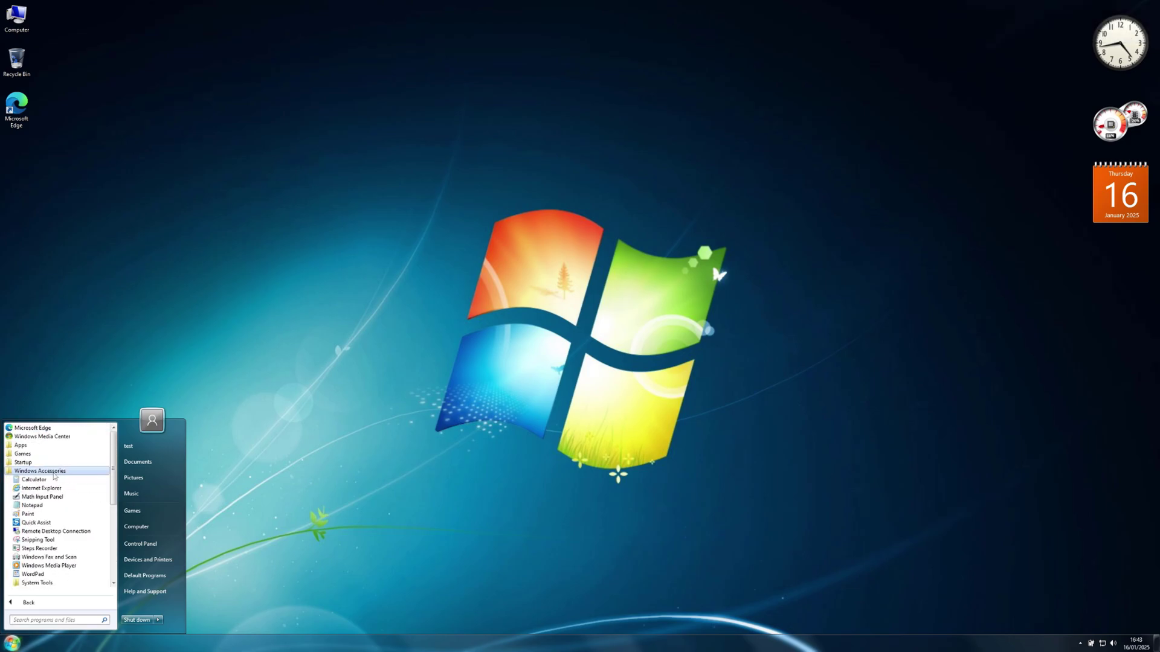
left_click(37, 488)
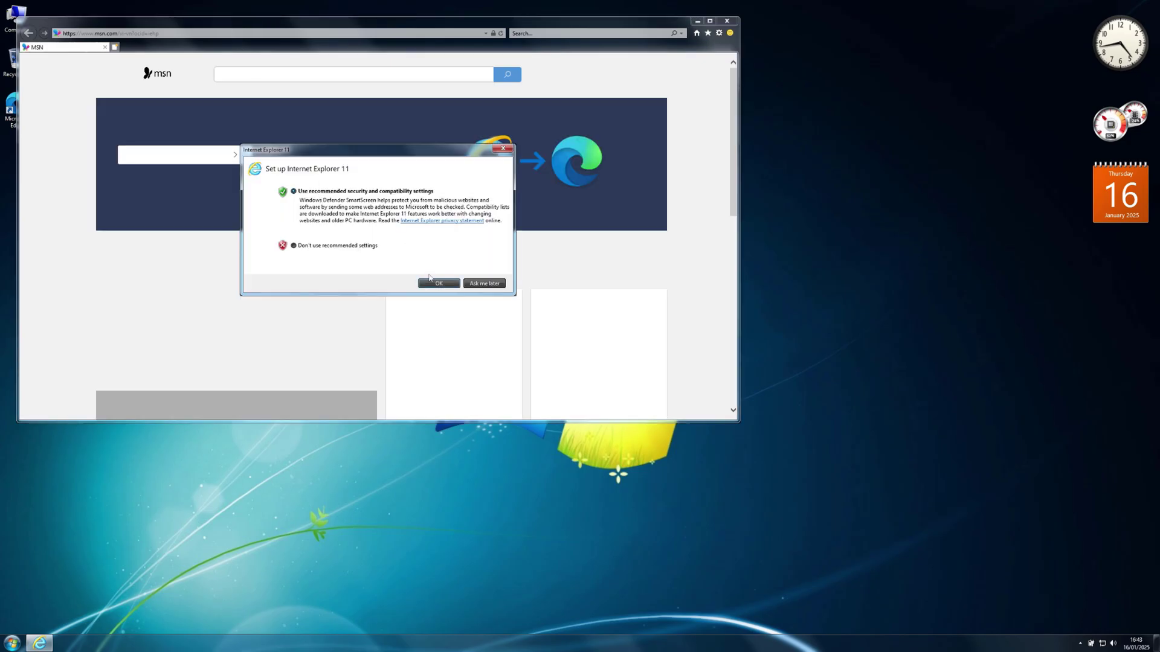
left_click(432, 282)
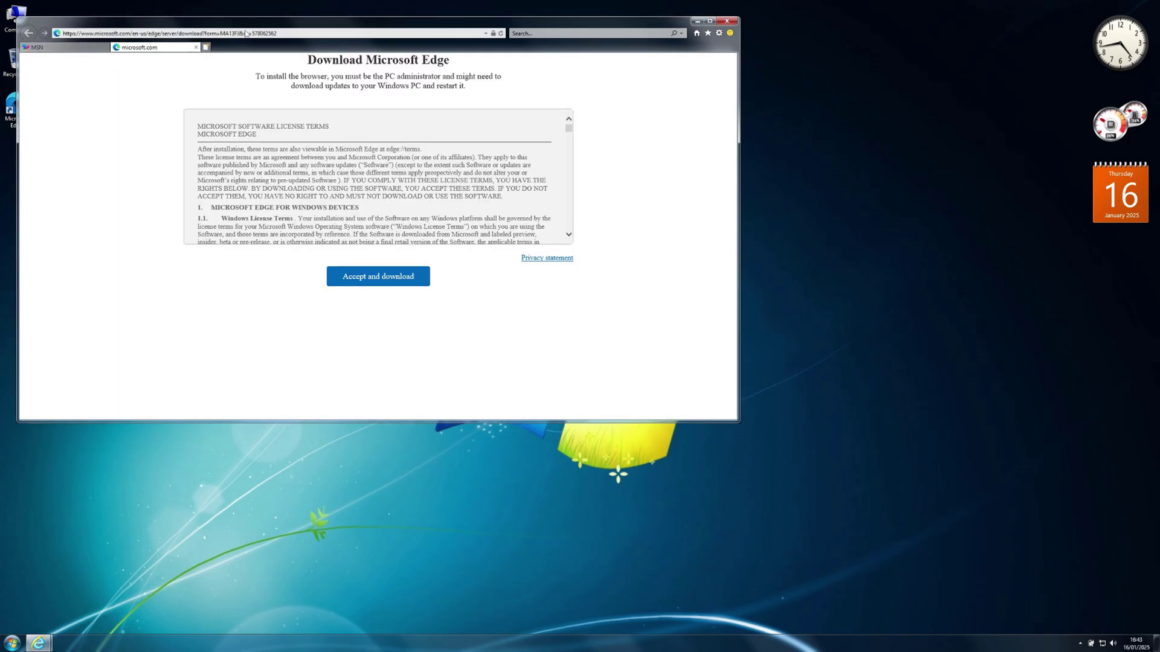
Step: Go to google.com in Internet Explorer, continue in Microsoft Edge, and close both browsers with all their tabs
left_click(245, 33)
type("google.com")
key("Return")
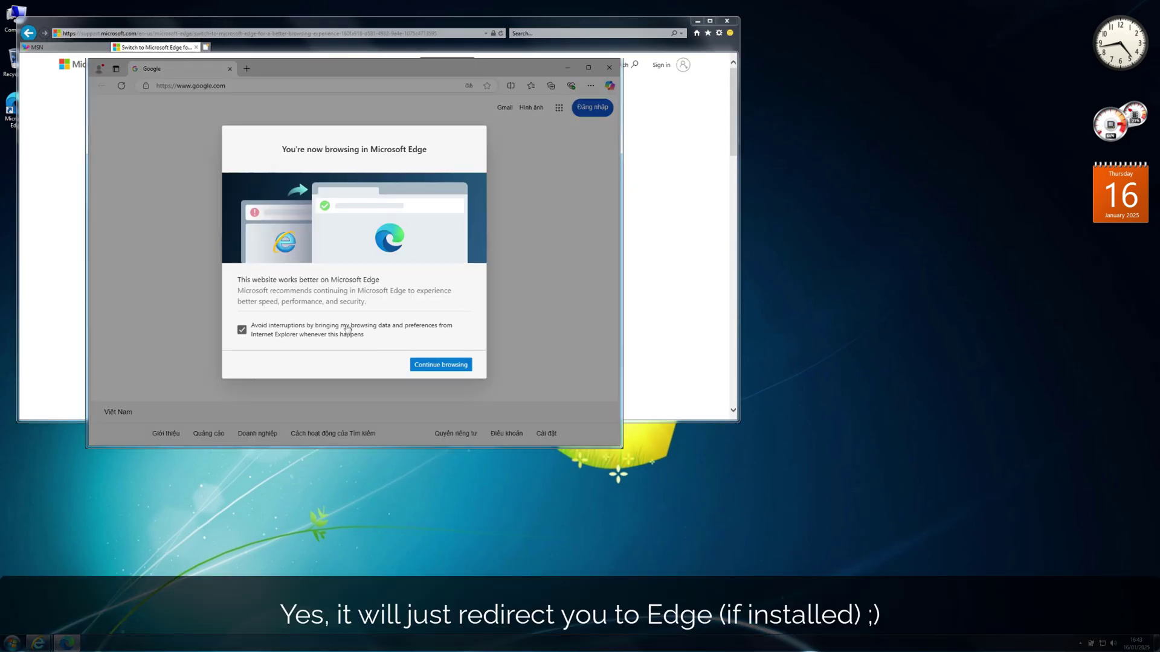
left_click(441, 364)
left_click(609, 67)
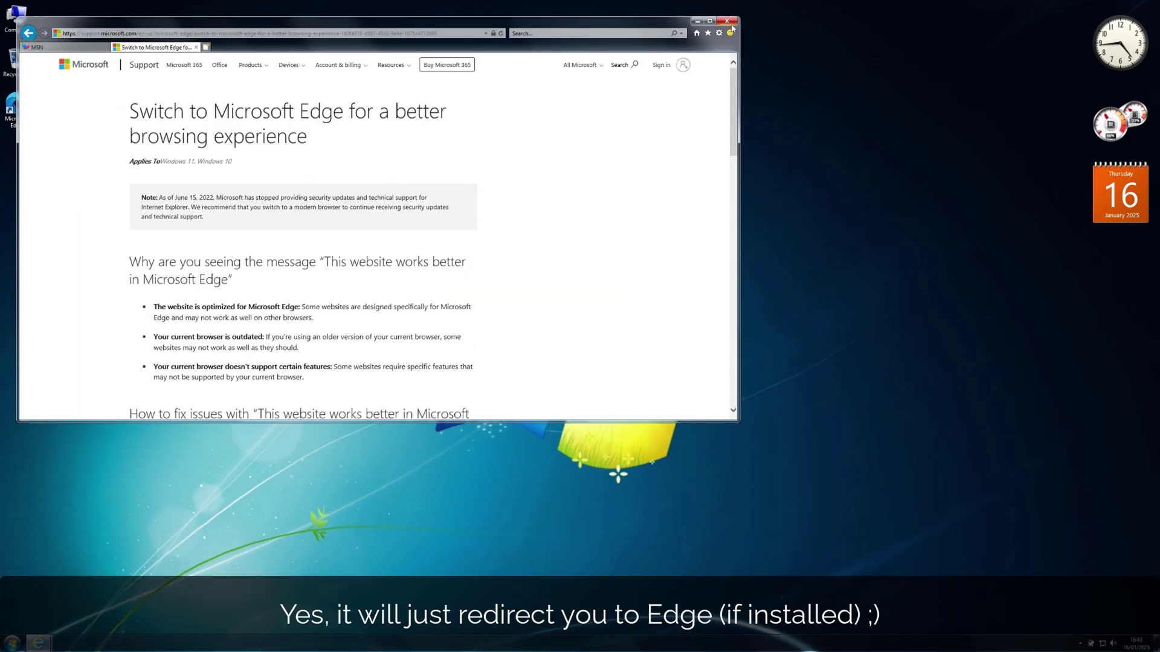
left_click(729, 22)
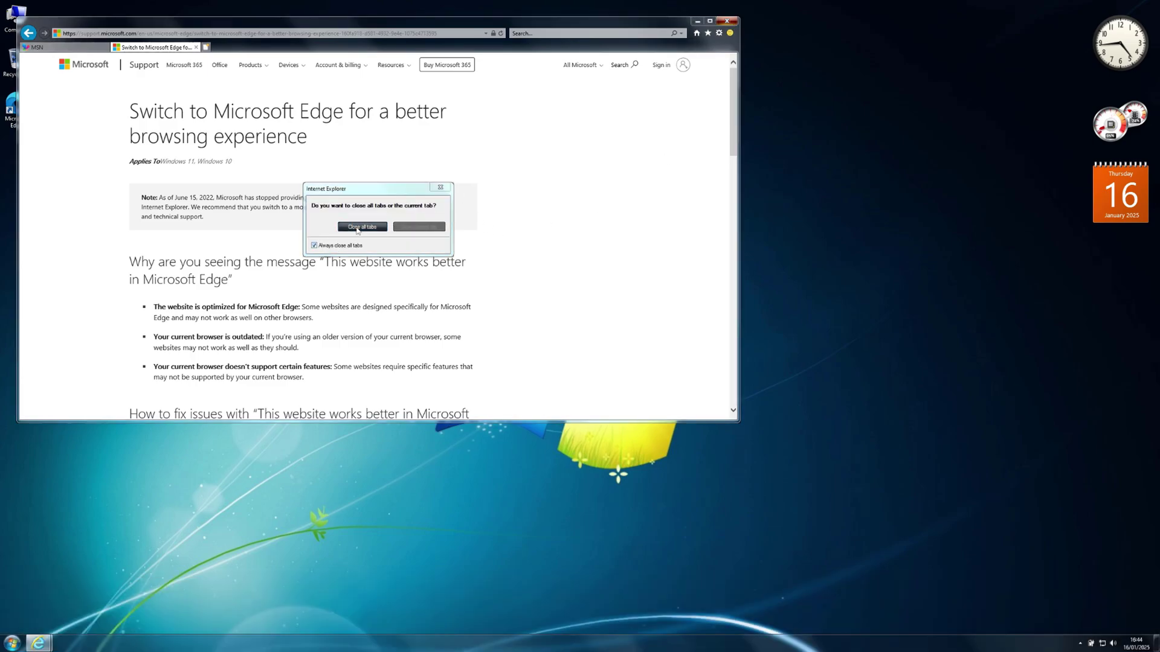
left_click(363, 226)
Step: Bring up the Windows security options, lock the computer and sign back in from the logon screen
key("ctrl+alt+Delete")
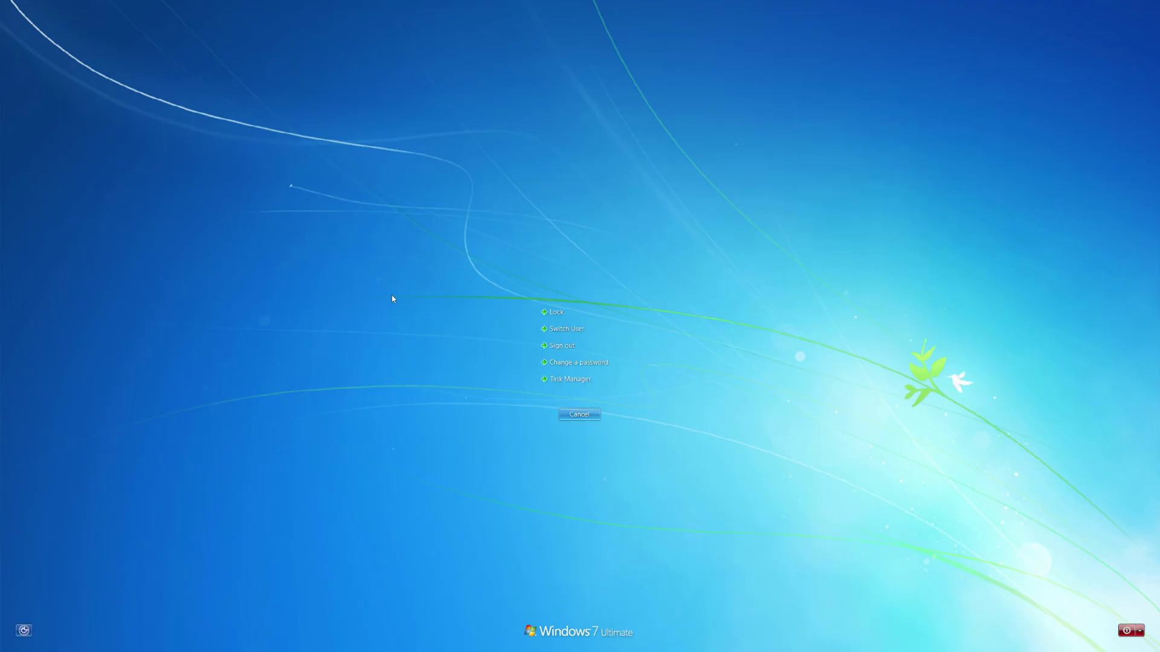
left_click(557, 311)
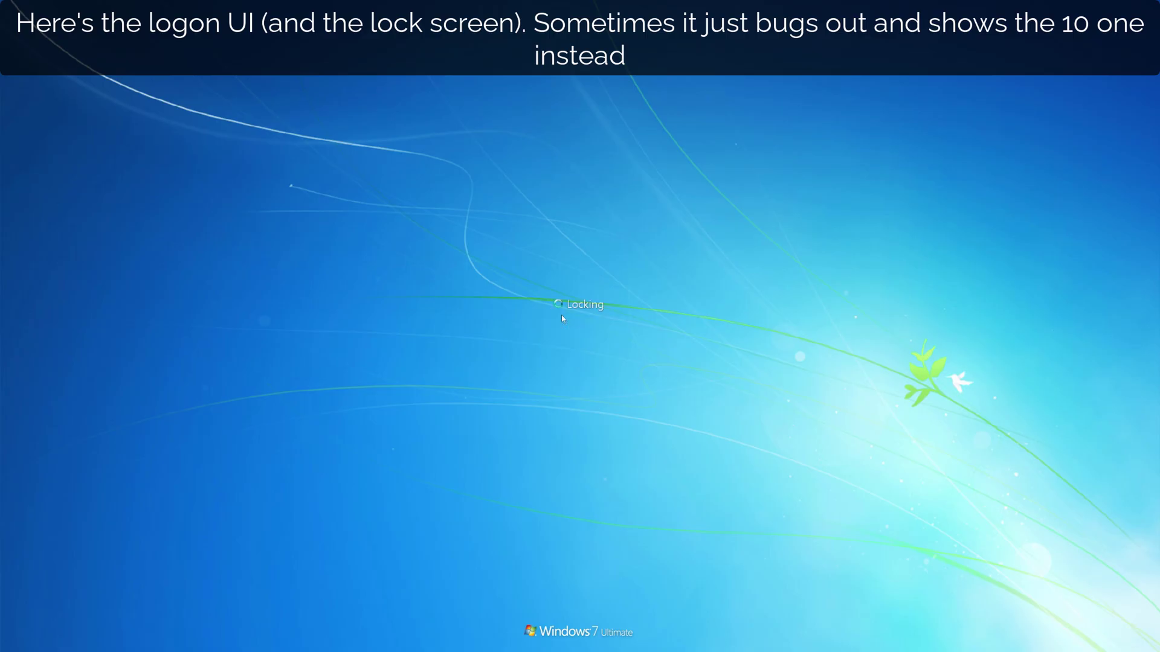
left_click(552, 475)
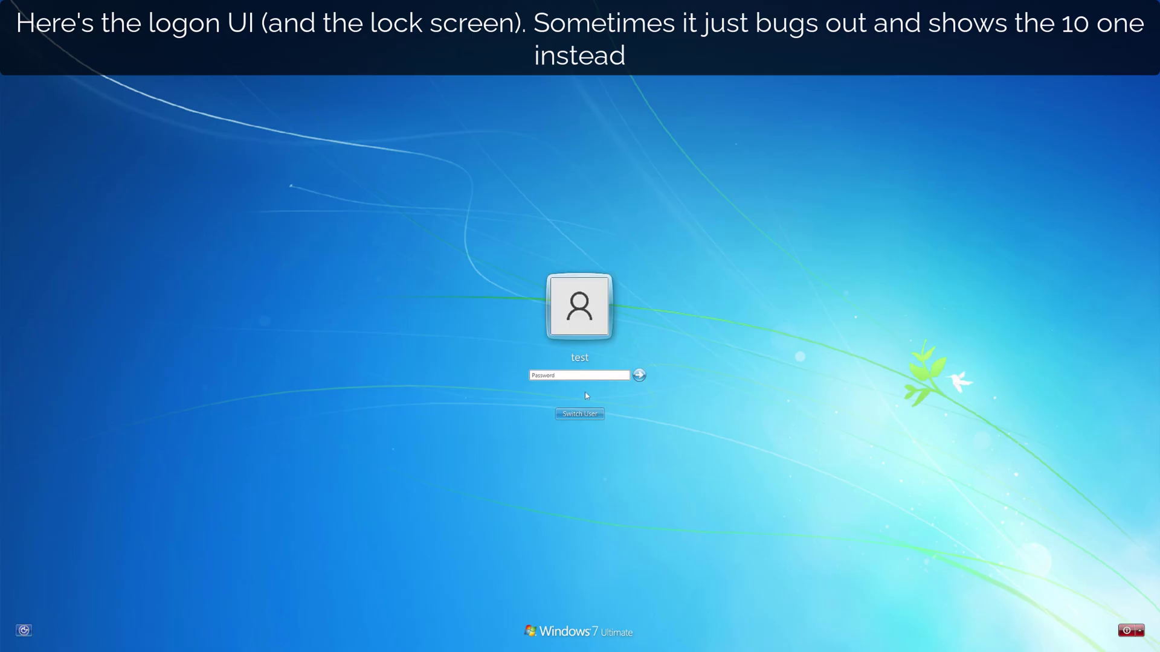
left_click(639, 376)
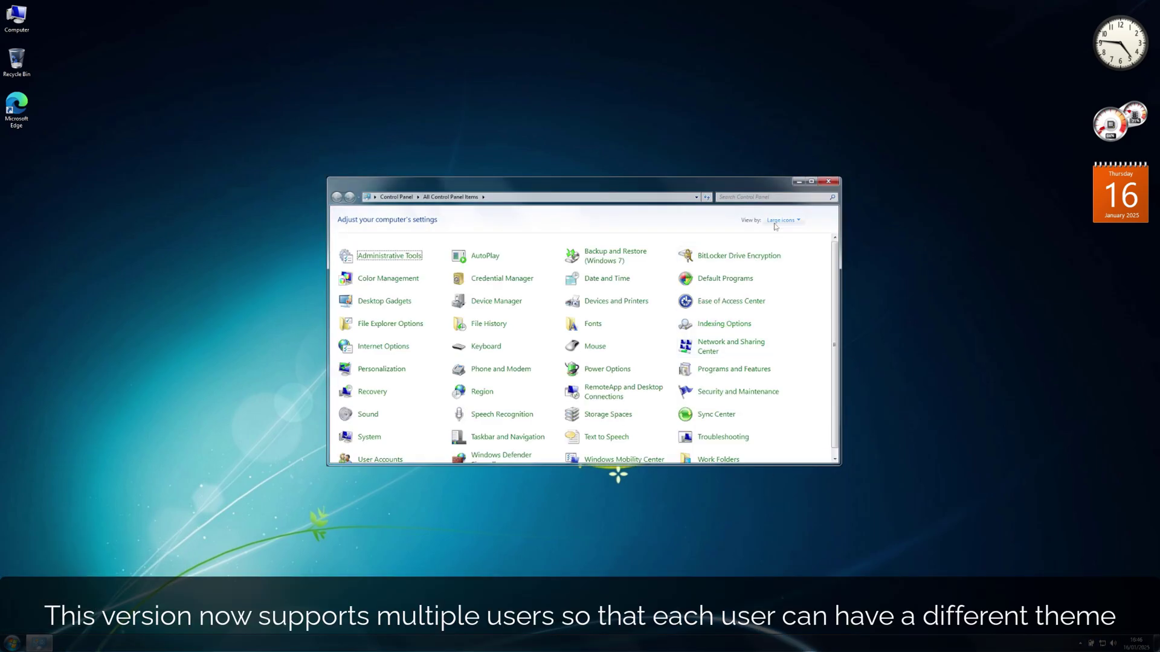
Step: Open User Accounts from Control Panel and continue to the Family & other users page in Settings
left_click(789, 245)
scroll(727, 439, "down", 1)
left_click(380, 452)
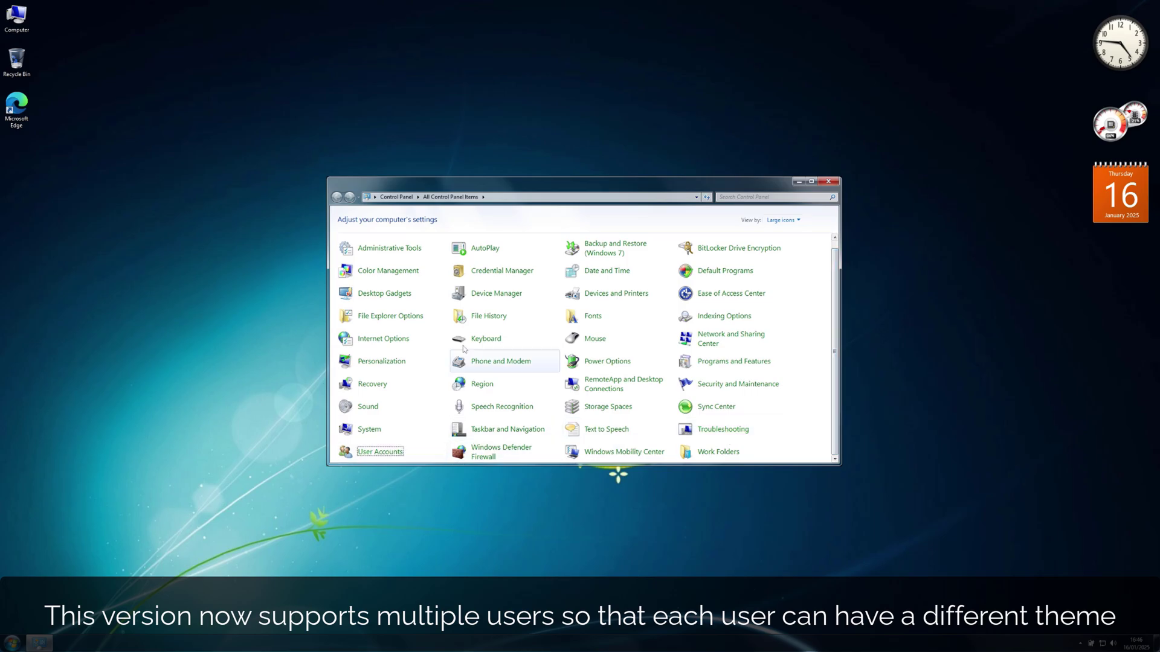
left_click(480, 242)
left_click(271, 260)
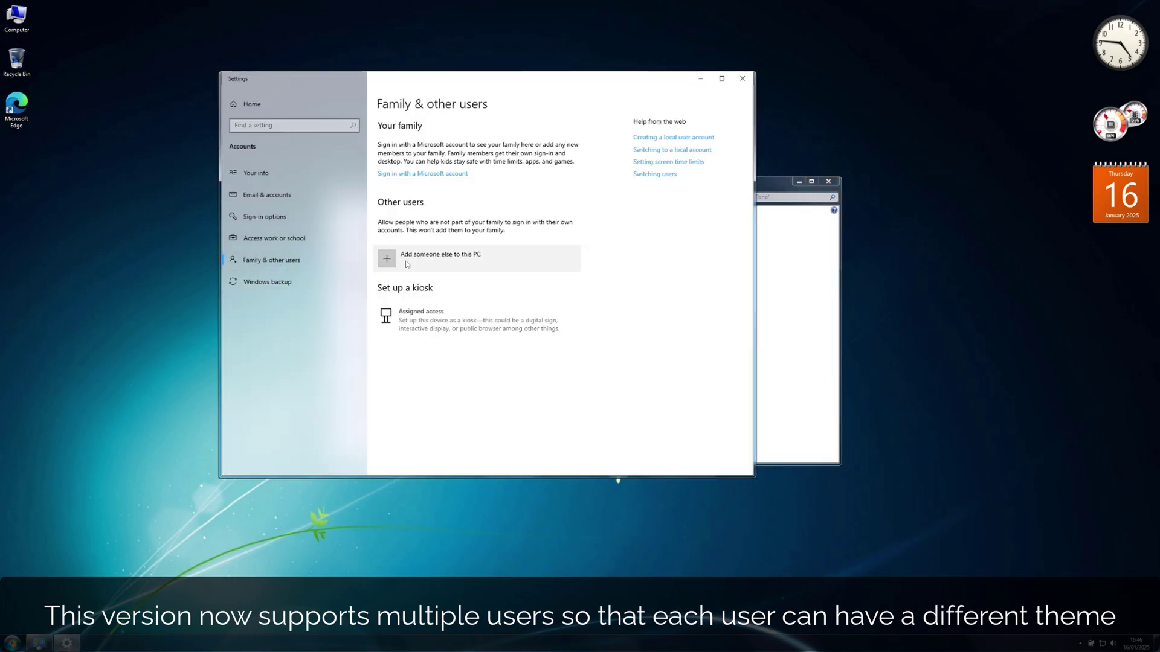
Step: Add a local account named ee to this PC without a Microsoft sign-in
left_click(411, 264)
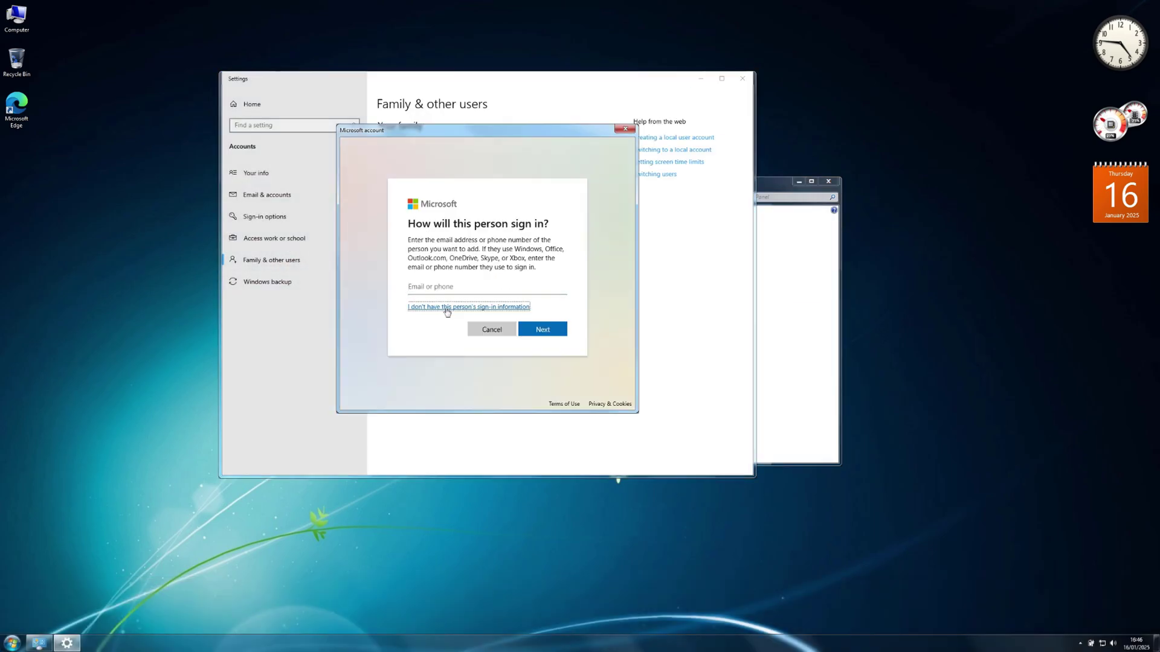
left_click(448, 307)
left_click(451, 297)
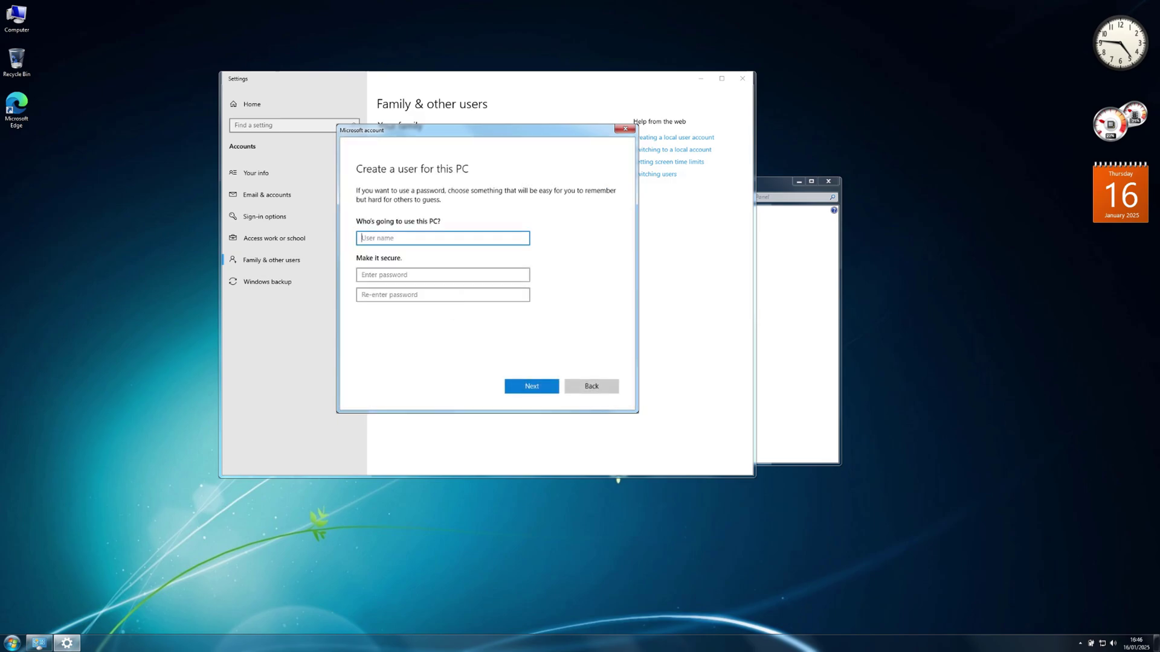
left_click(543, 386)
Step: Switch to the new ee account, complete its first sign-in and dismiss the Microsoft Edge welcome prompt
left_click(12, 643)
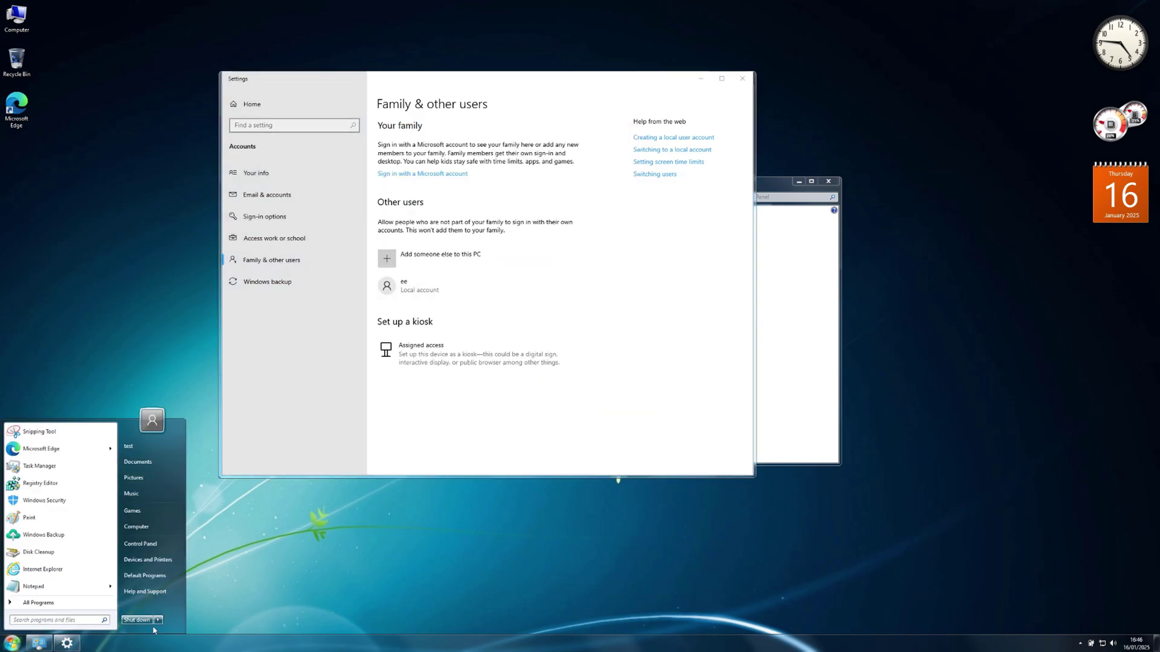
left_click(157, 619)
left_click(188, 573)
left_click(36, 626)
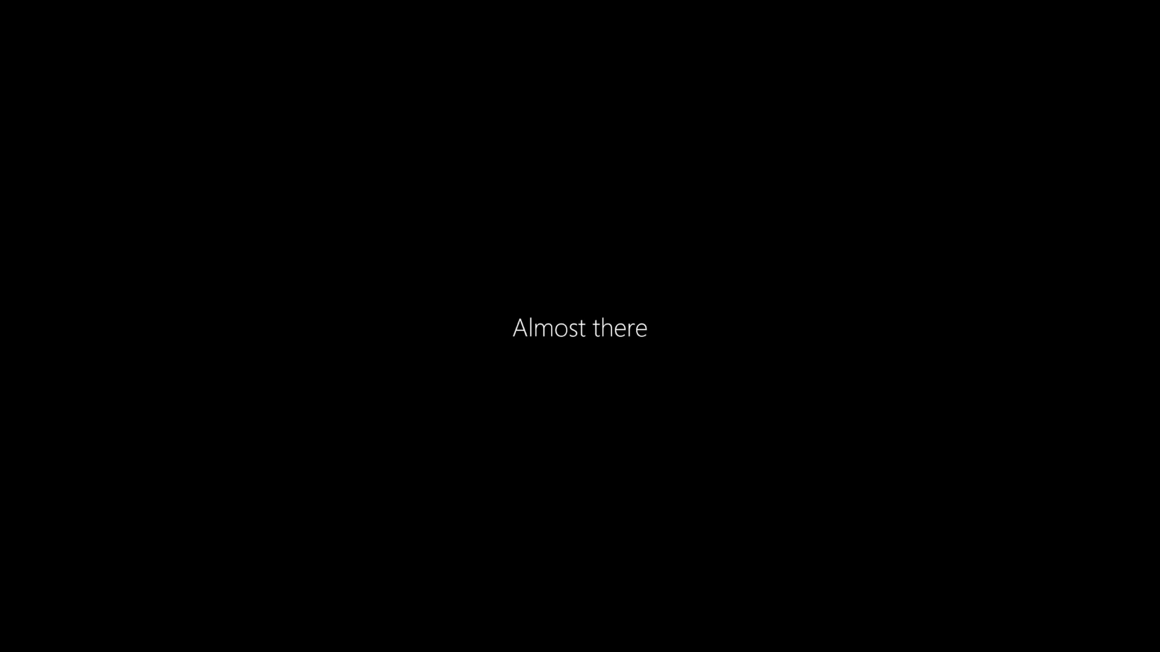
left_click(762, 486)
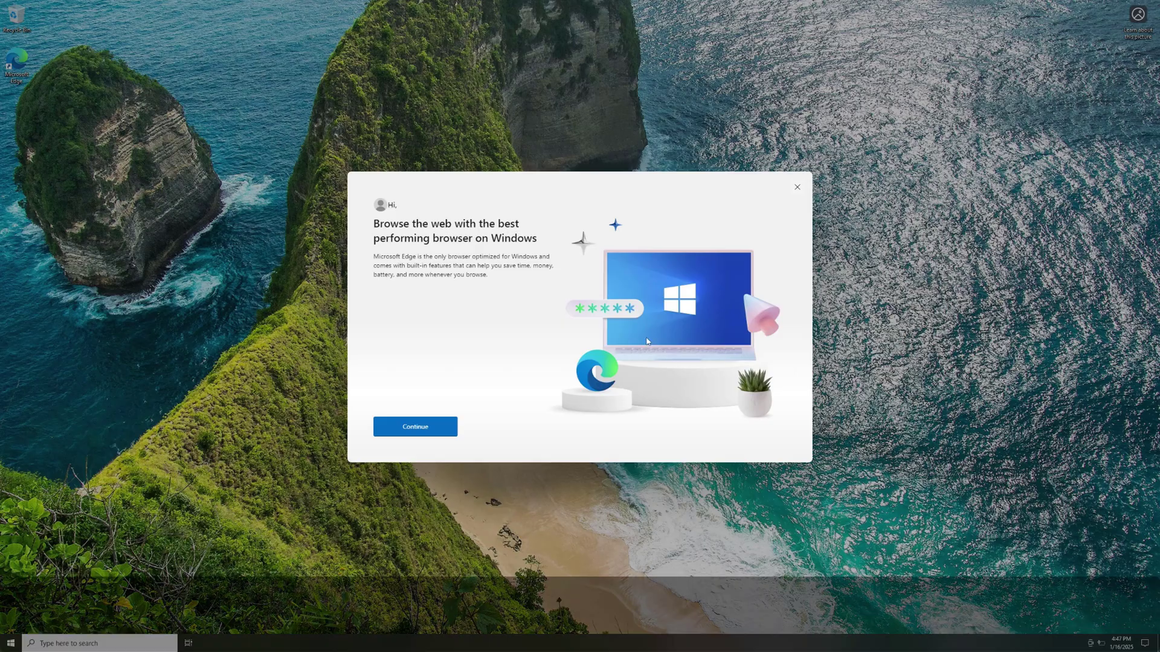
left_click(797, 188)
Step: Examine the Start menu of the ee account and close it again
left_click(10, 643)
left_click(10, 643)
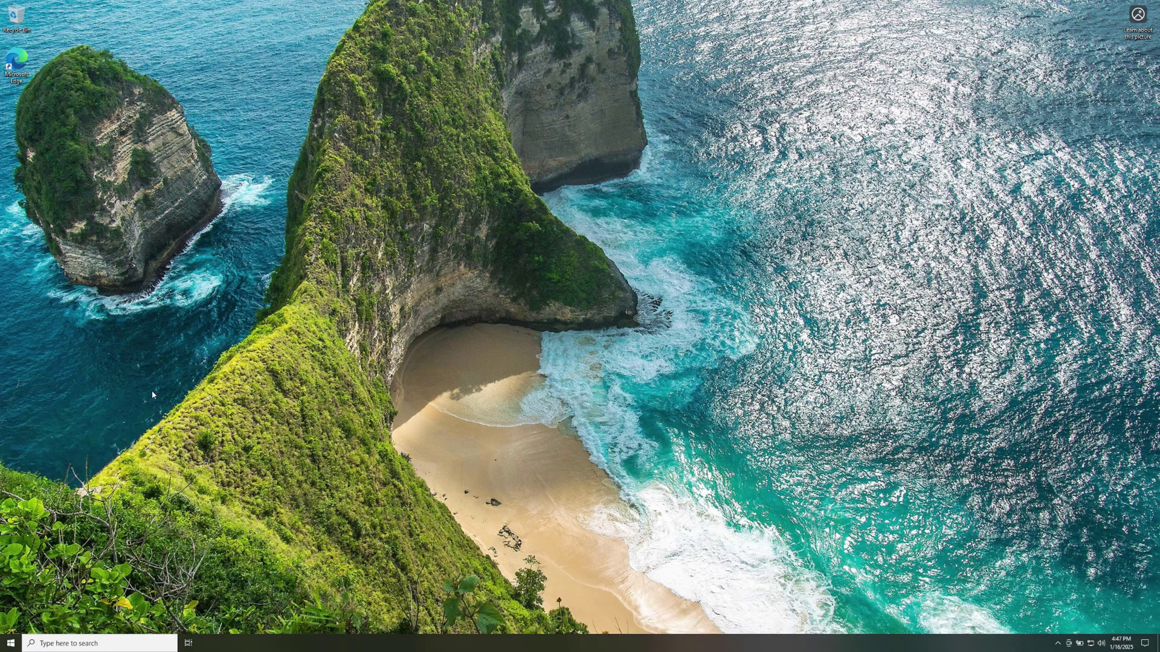
left_click(11, 644)
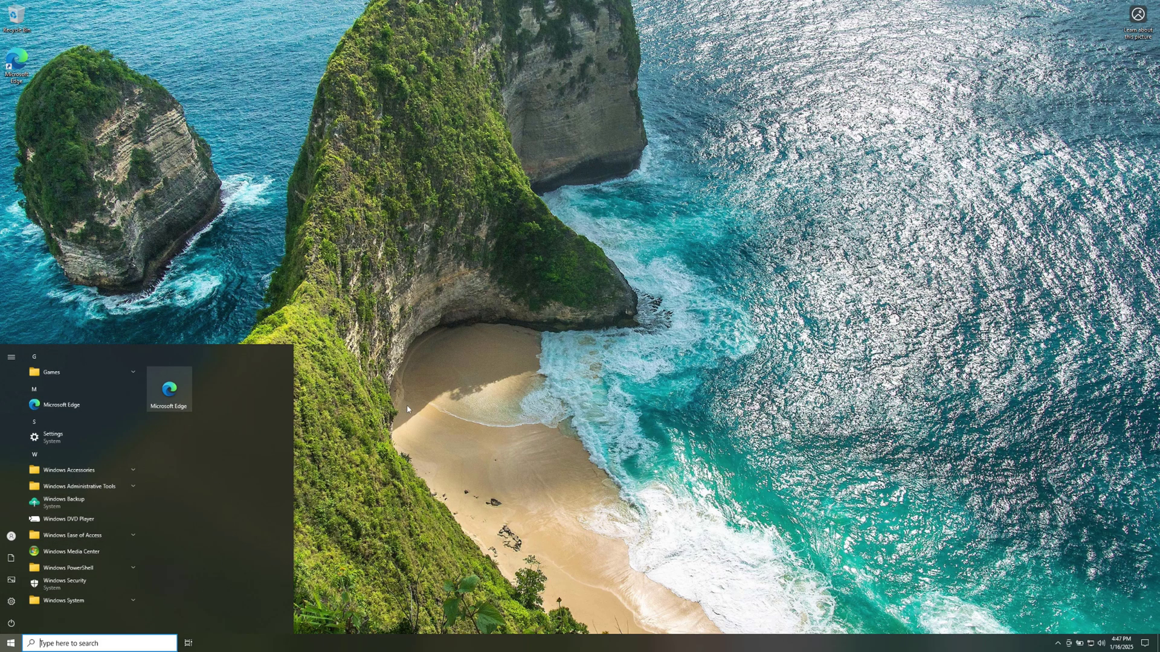
left_click(10, 644)
Step: Sign out of the ee account, return to the test account and close its Settings and Control Panel windows
right_click(3, 649)
mouse_move(61, 607)
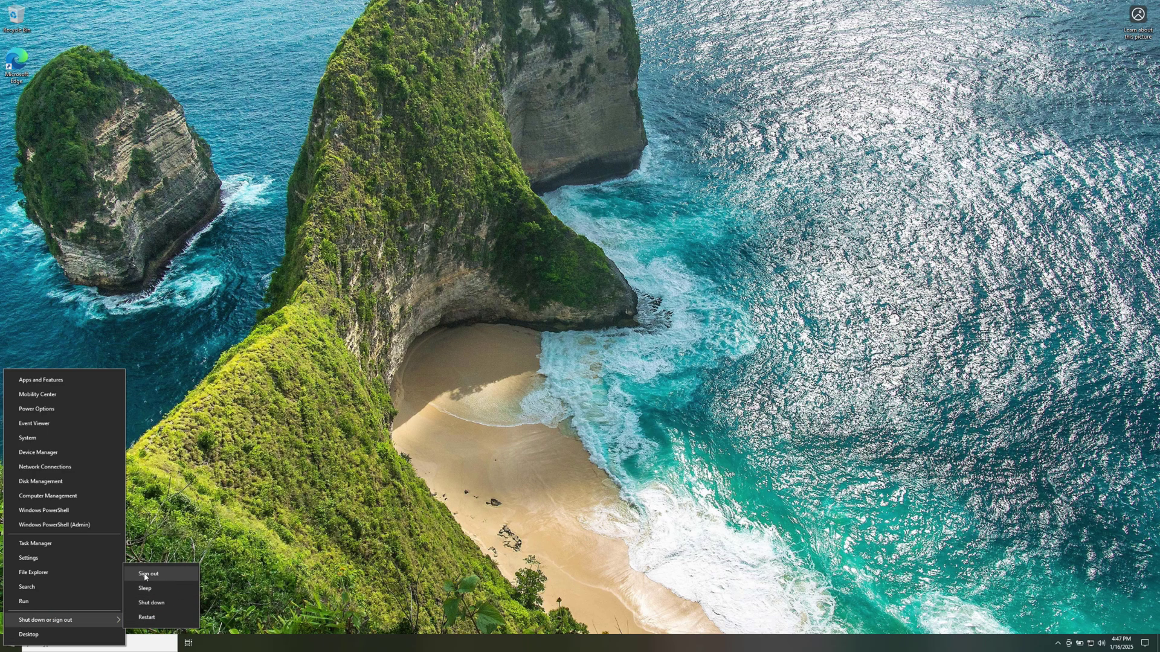
left_click(144, 575)
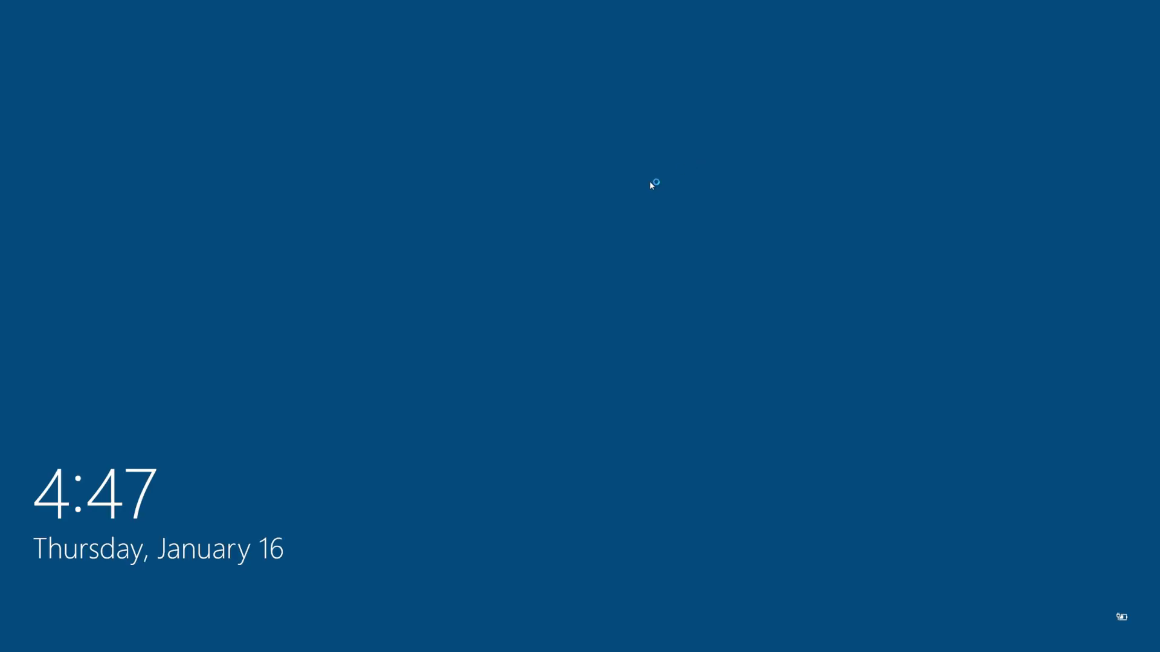
left_click(652, 360)
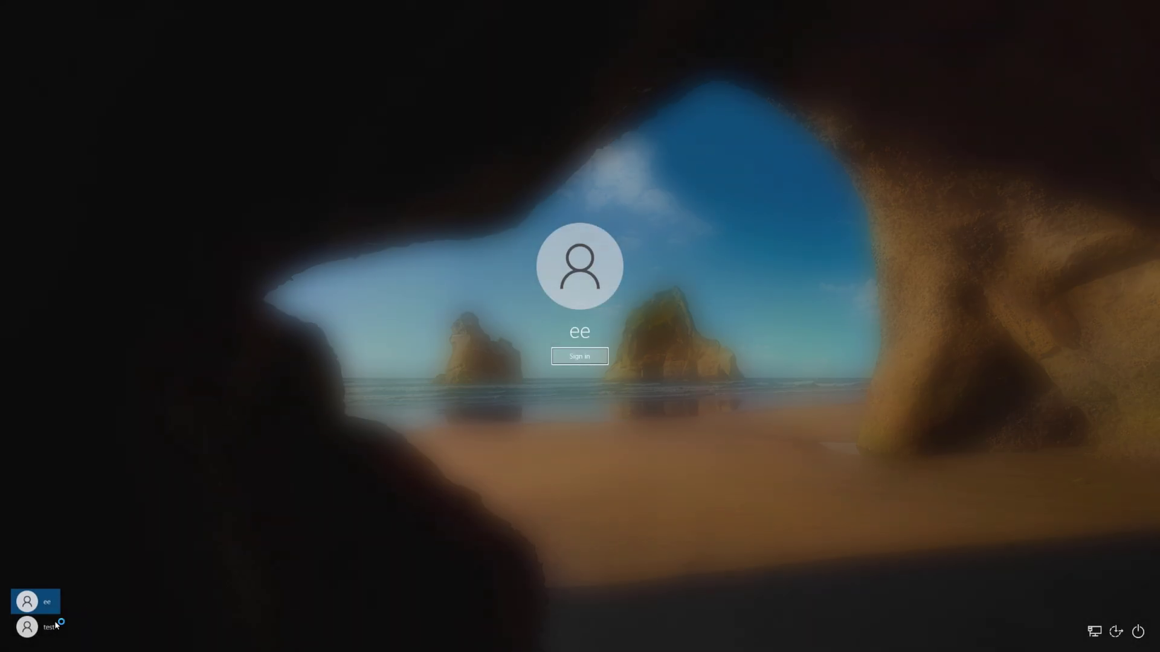
left_click(51, 627)
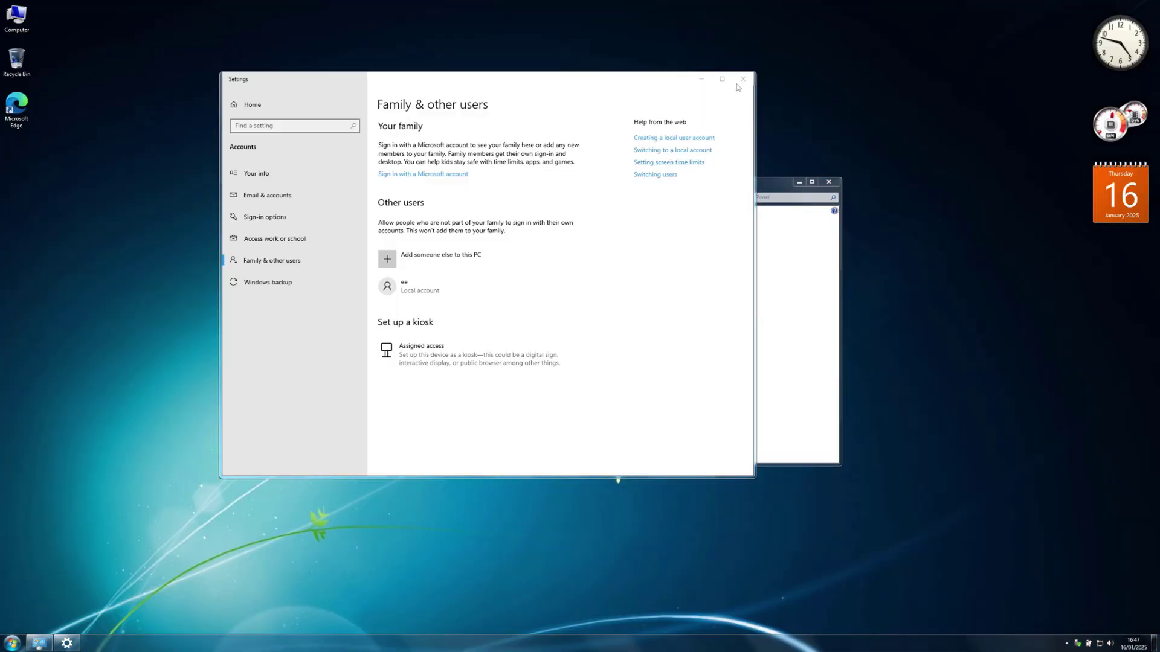
left_click(743, 79)
left_click(829, 182)
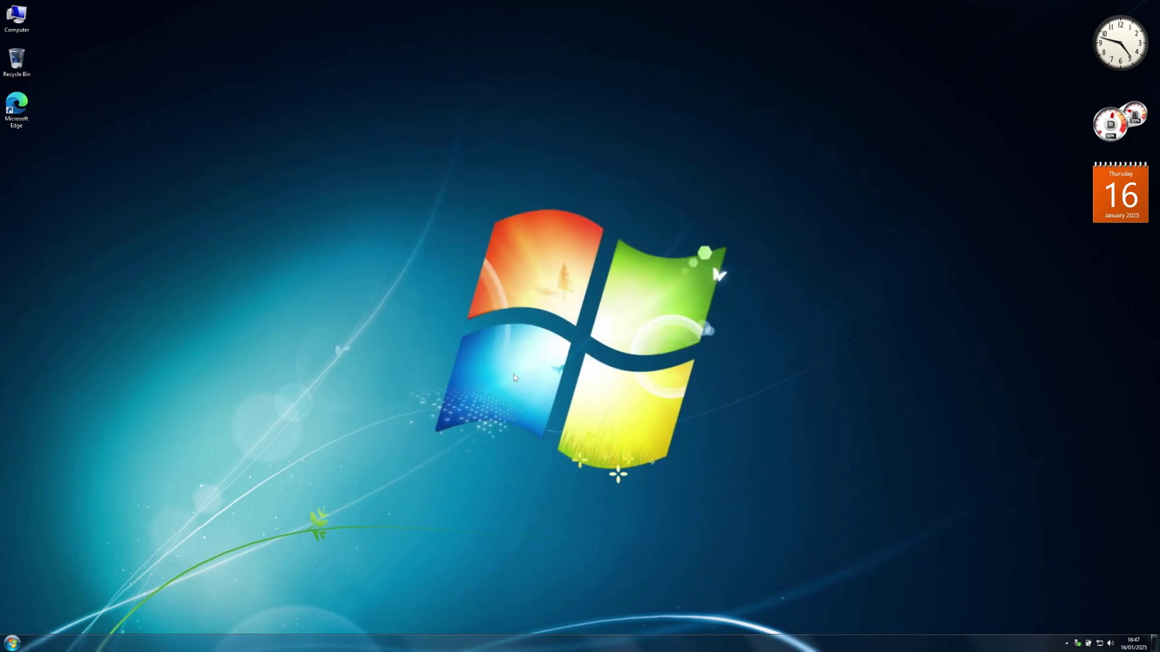
Step: Show the properties of Local Disk (C:) from Computer and open Task Manager, moving both windows clear of each other
double_click(16, 17)
right_click(604, 296)
left_click(628, 414)
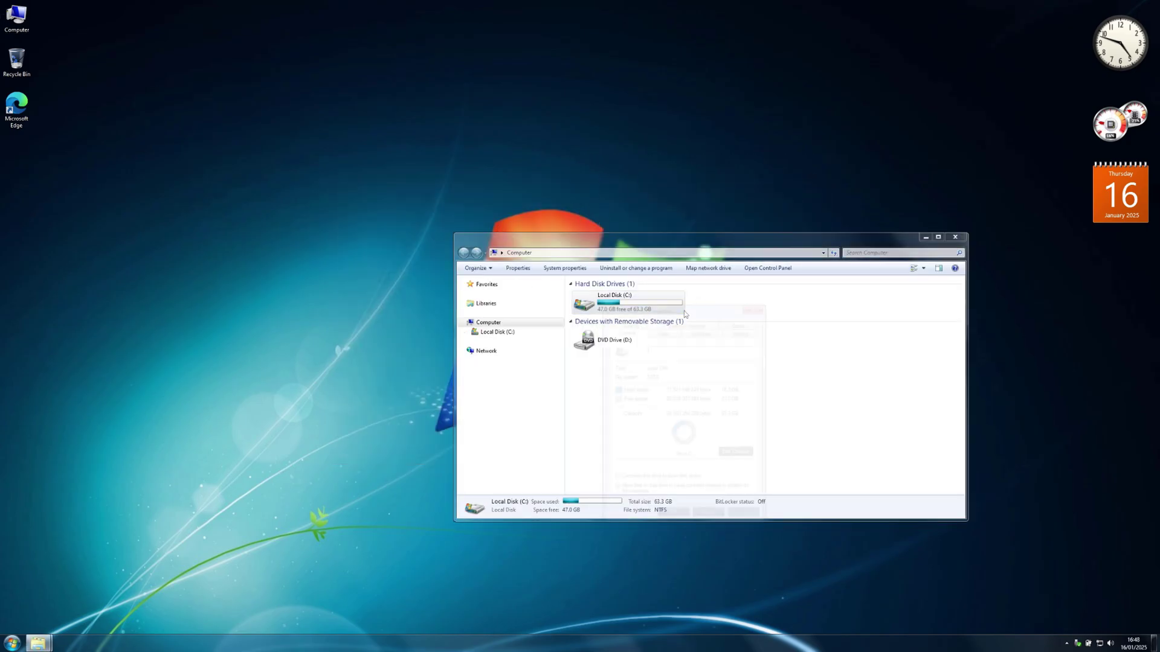
left_click_drag(685, 314, 923, 348)
key("ctrl+shift+Escape")
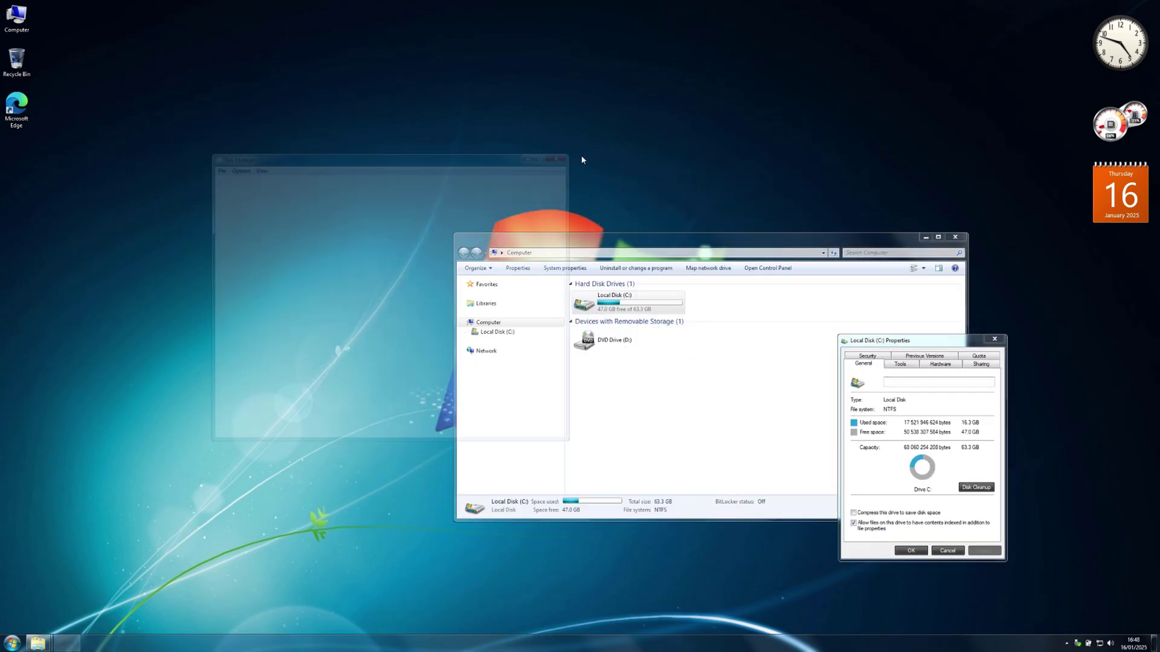
left_click_drag(466, 163, 935, 34)
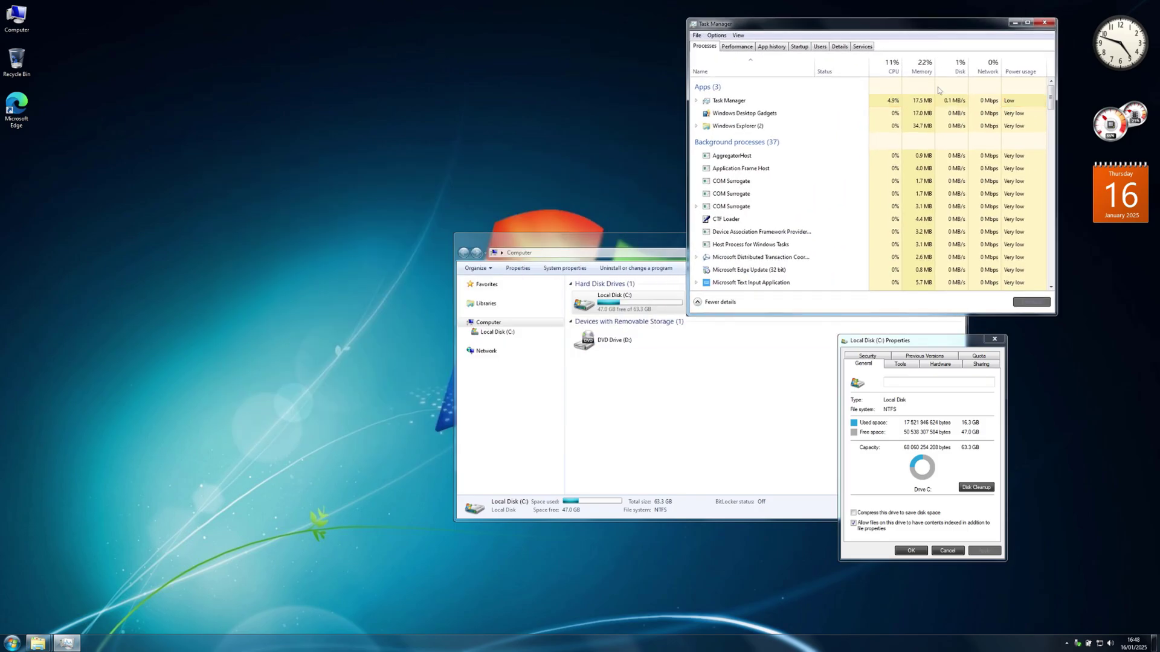
Step: Run control to open Control Panel, show its System page and move that window to the lower part of the desktop
key("super+r")
type("control")
key("Return")
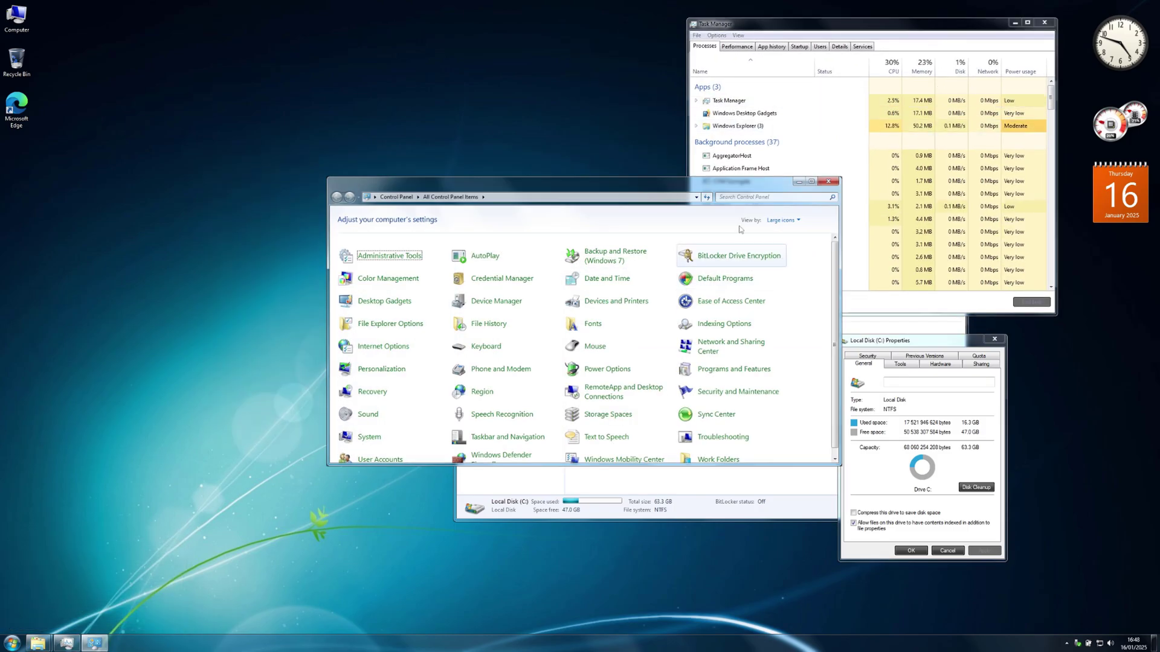
scroll(738, 266, "down", 1)
left_click(375, 430)
left_click_drag(511, 188, 296, 441)
Step: Run winver to show the About Windows dialog
key("super+r")
type("winver")
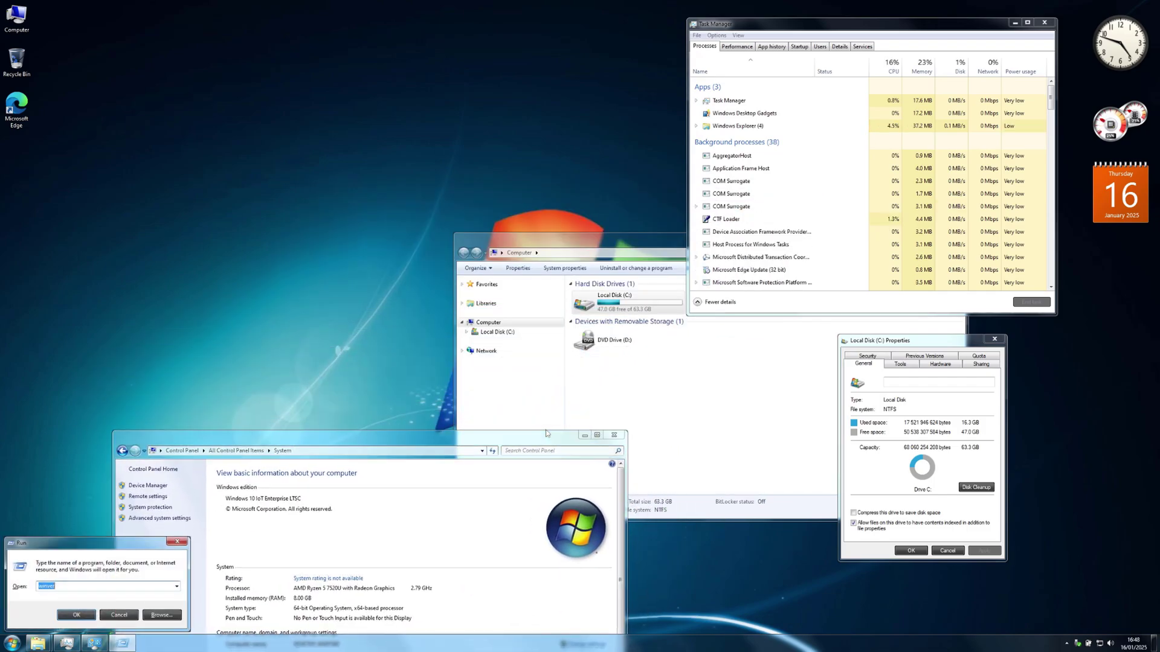
key("Return")
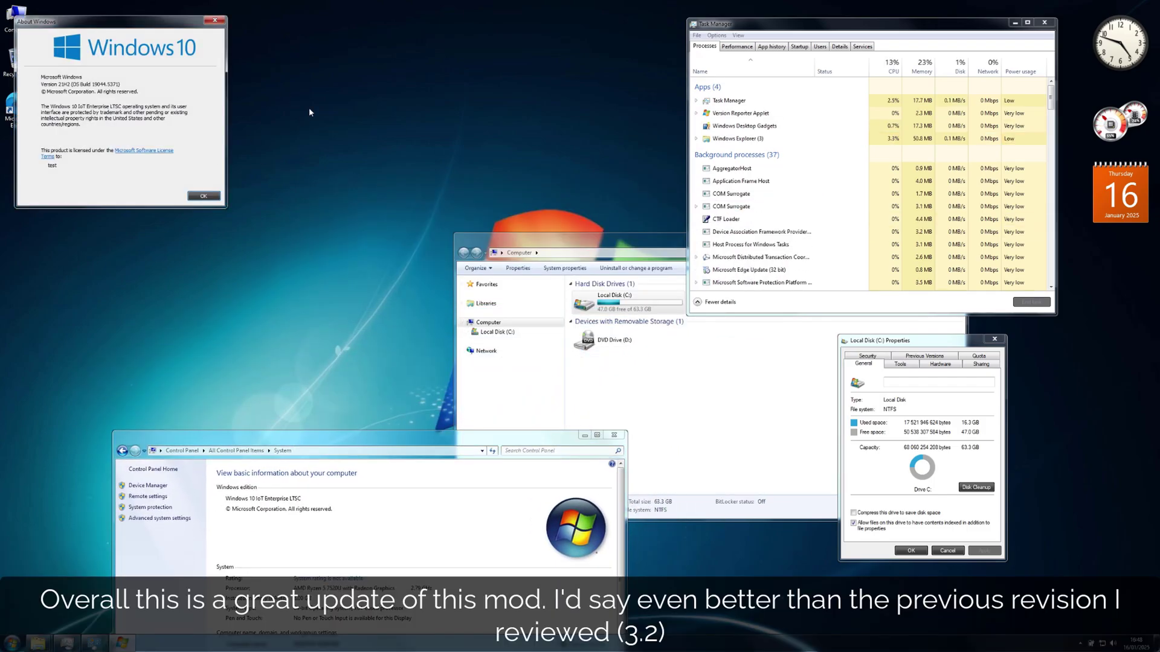
key("super")
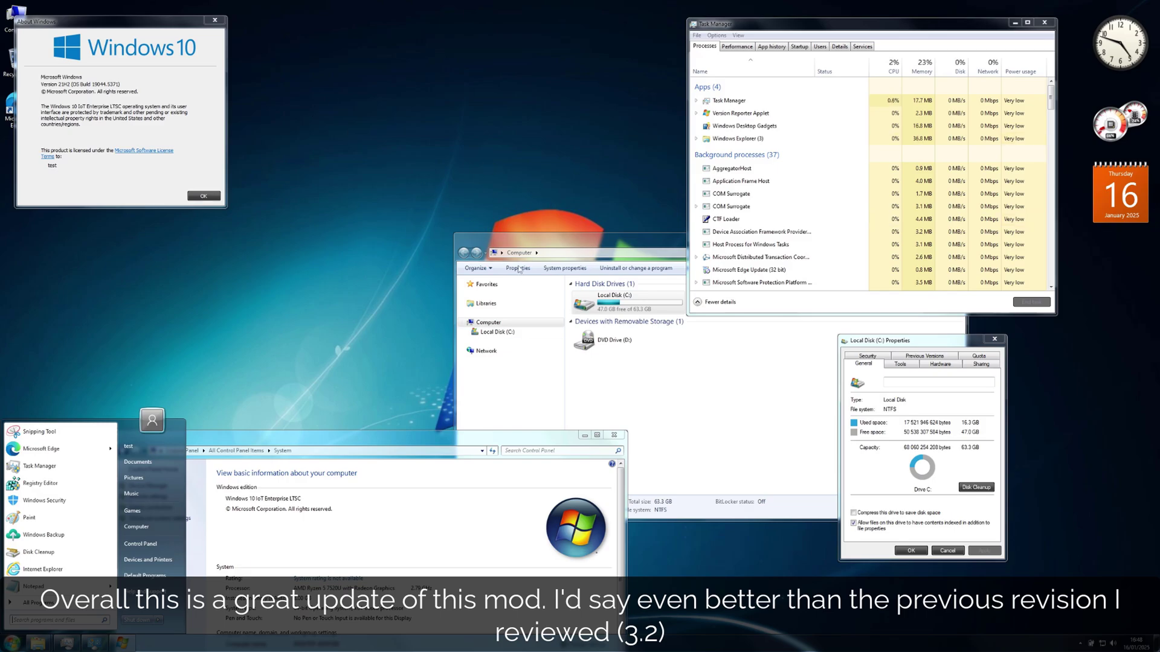
key("Escape")
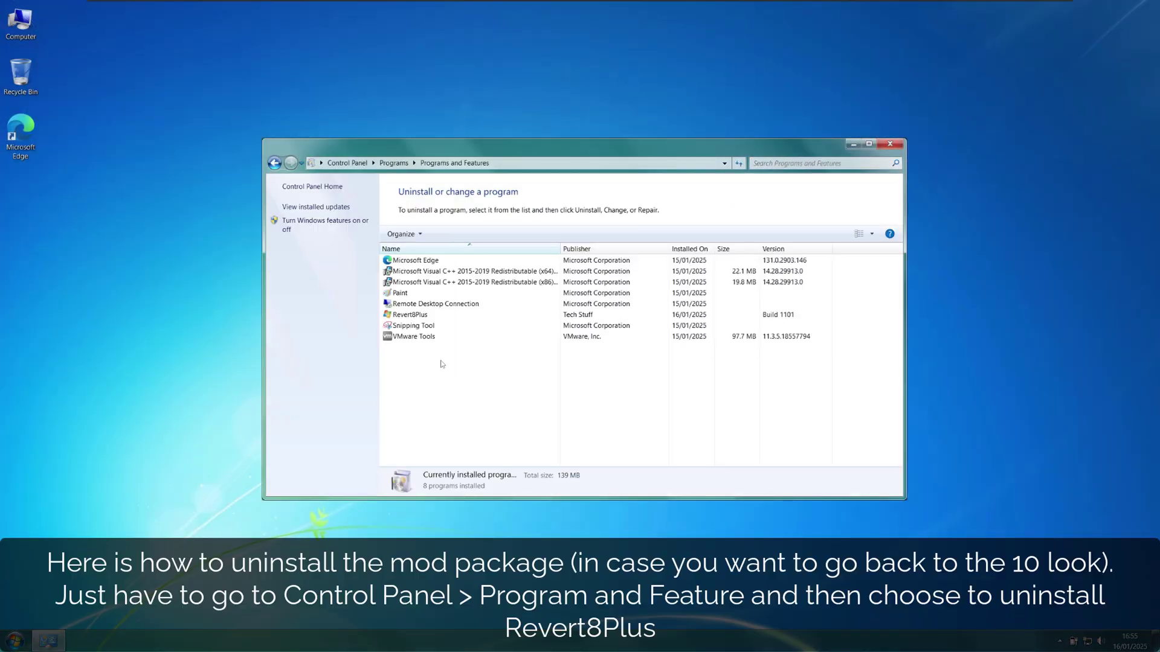
Step: Uninstall Revert8Plus from Programs and Features to restore the previous Windows theme, and close its installer window
left_click(422, 314)
double_click(421, 315)
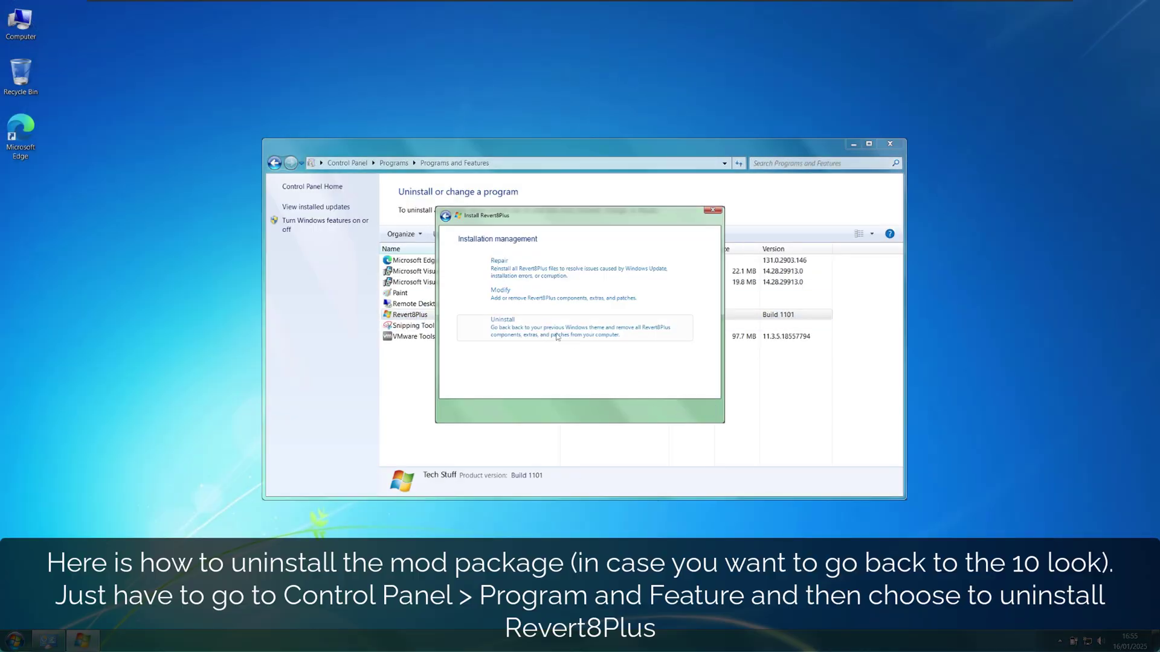
left_click(557, 337)
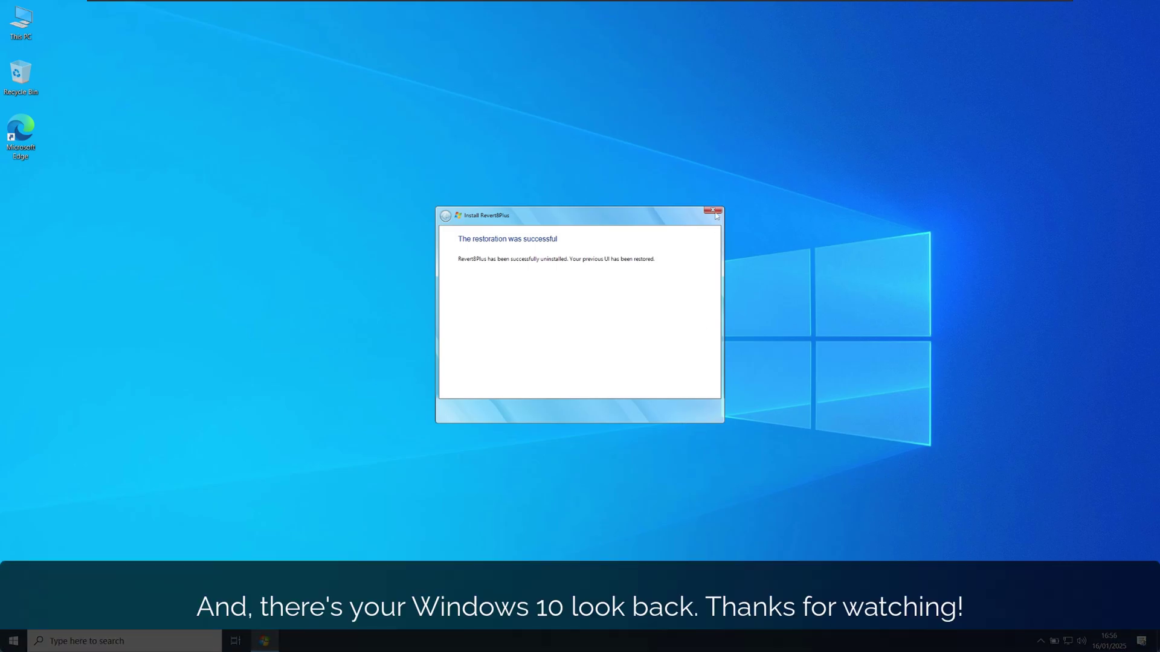
left_click(713, 211)
Step: Open This PC from the desktop to check the restored File Explorer look, and close the window
left_click(6, 638)
left_click(6, 638)
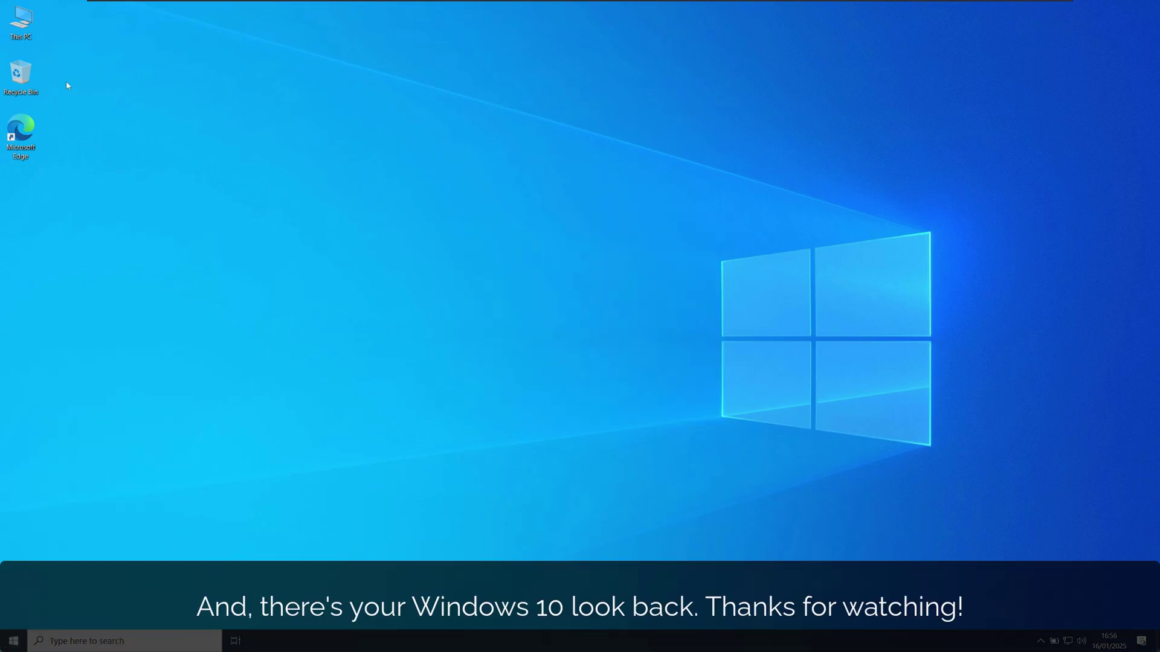
double_click(21, 21)
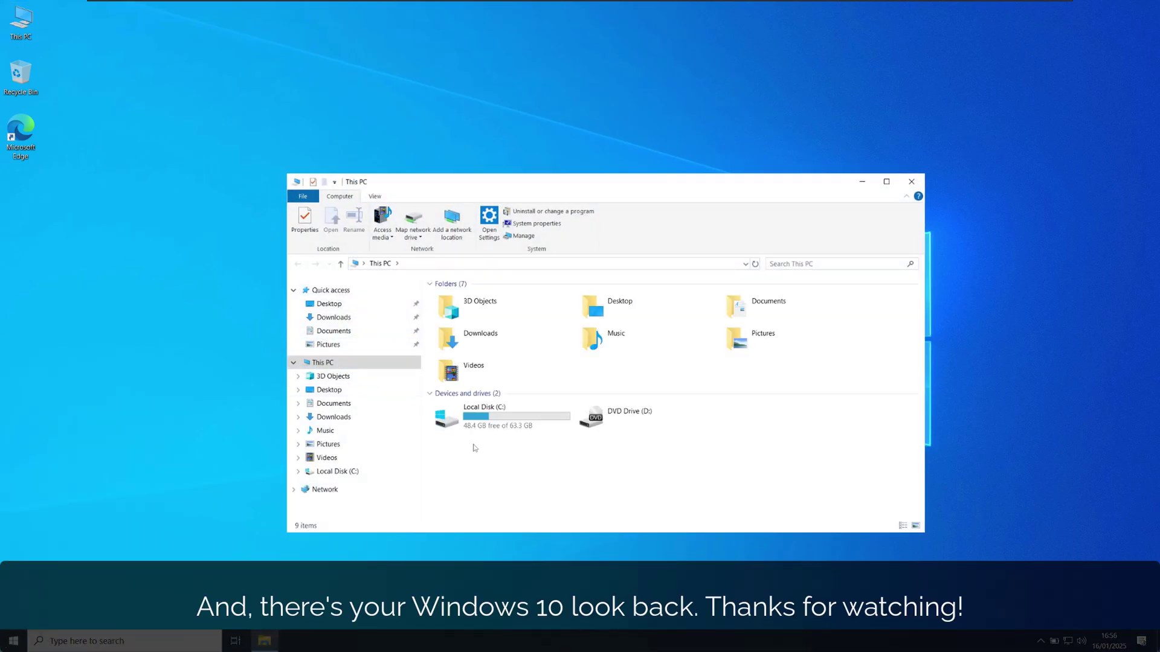
left_click_drag(472, 469, 904, 293)
left_click(903, 293)
left_click(912, 181)
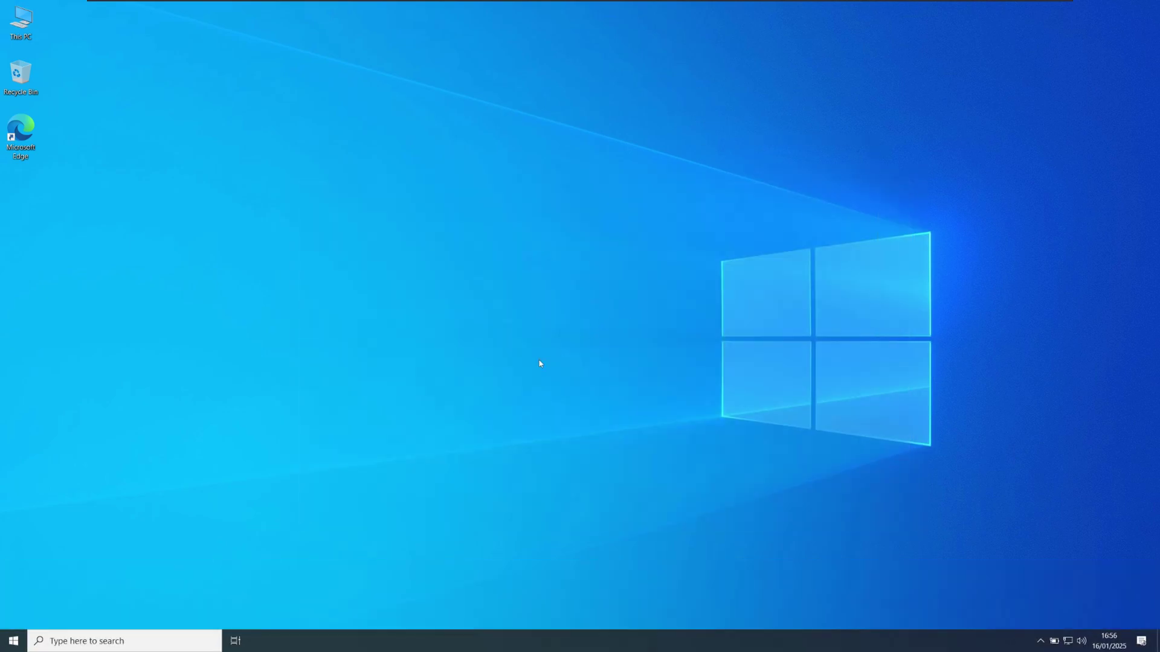
Step: Run winver to show the About Windows dialog on the restored Windows 10 desktop
key("super+r")
type("winver")
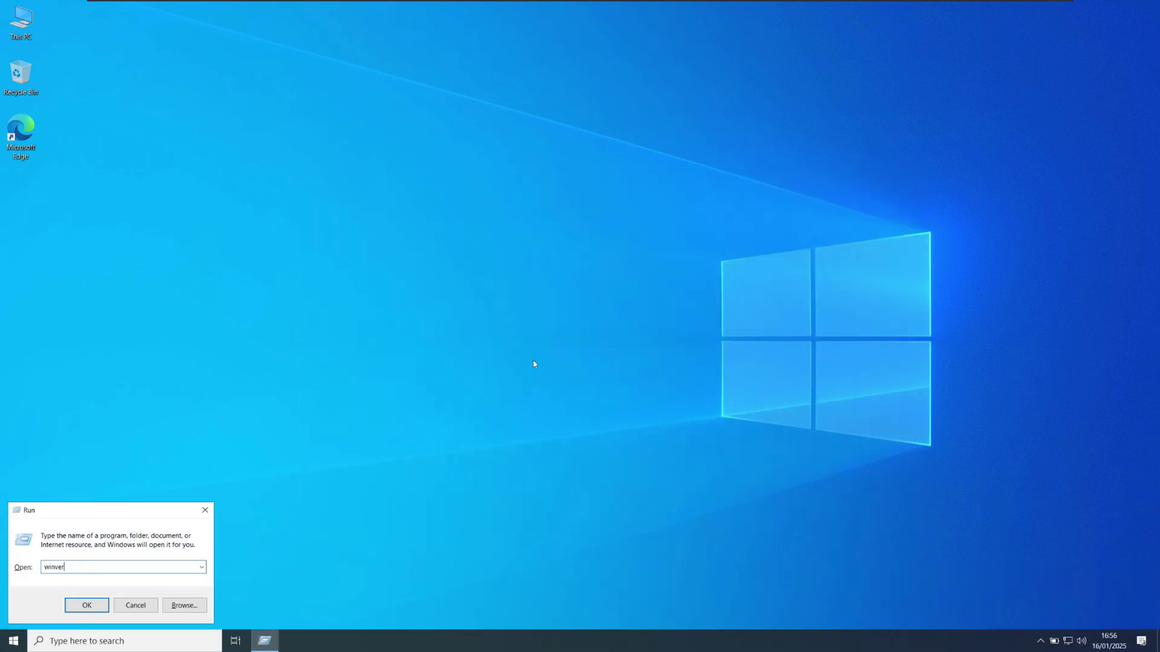
key("Return")
Step: Open a This PC window, move it farther from the About Windows dialog, and open Task Manager
key("super+e")
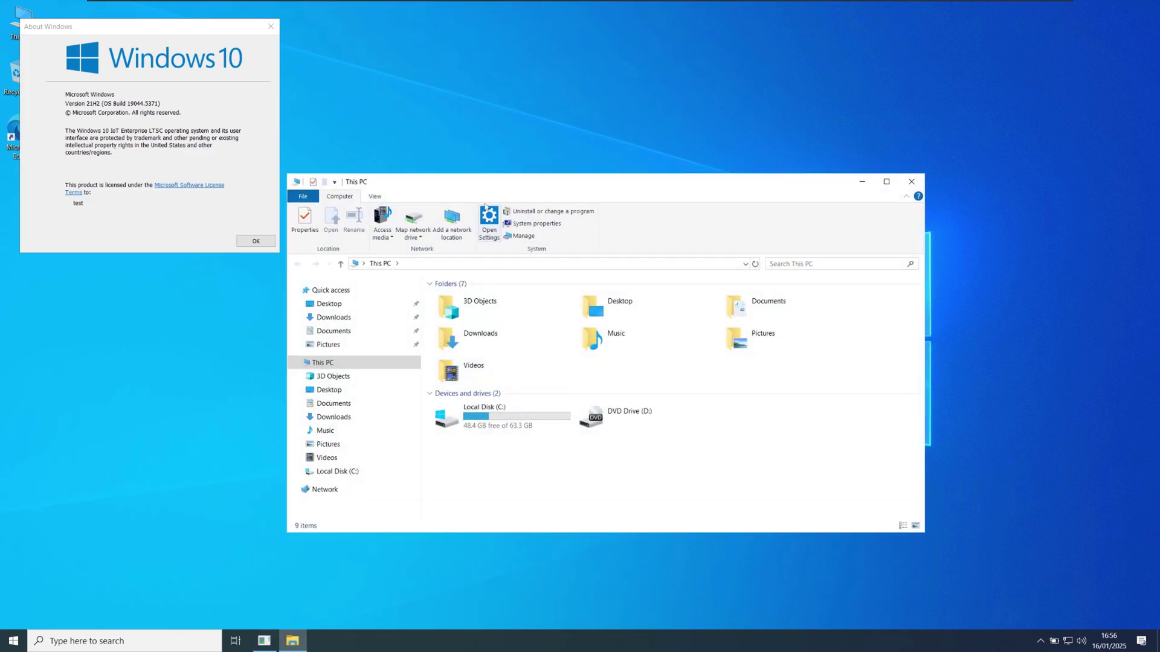
left_click_drag(487, 182, 656, 180)
key("ctrl+Escape")
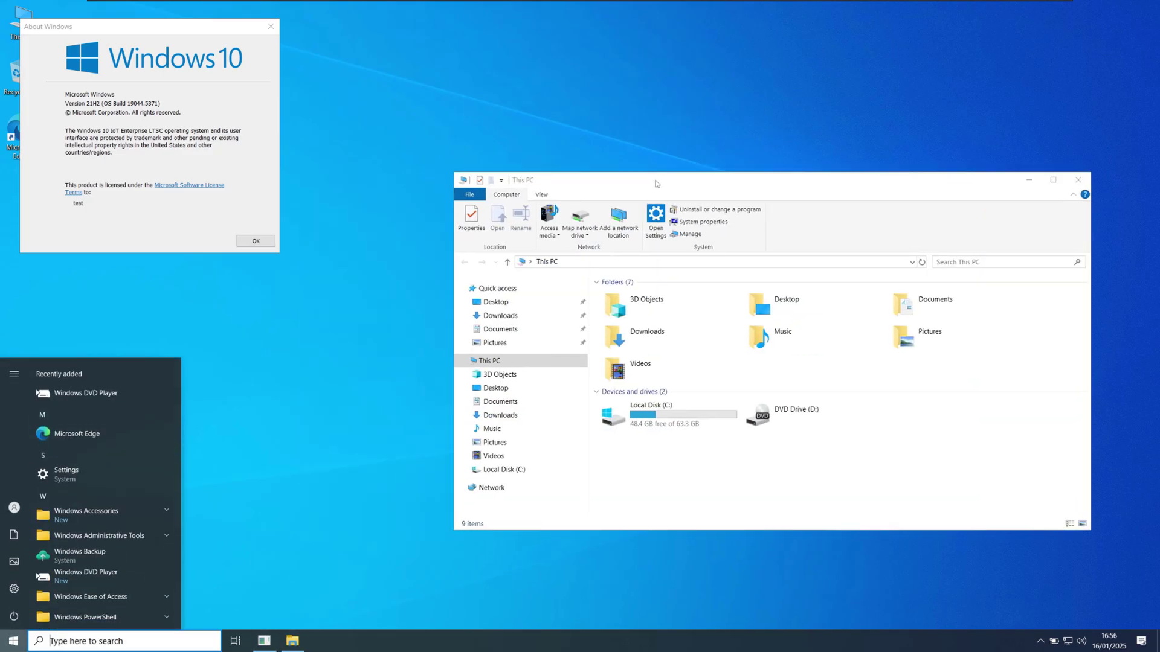
key("ctrl+shift+Escape")
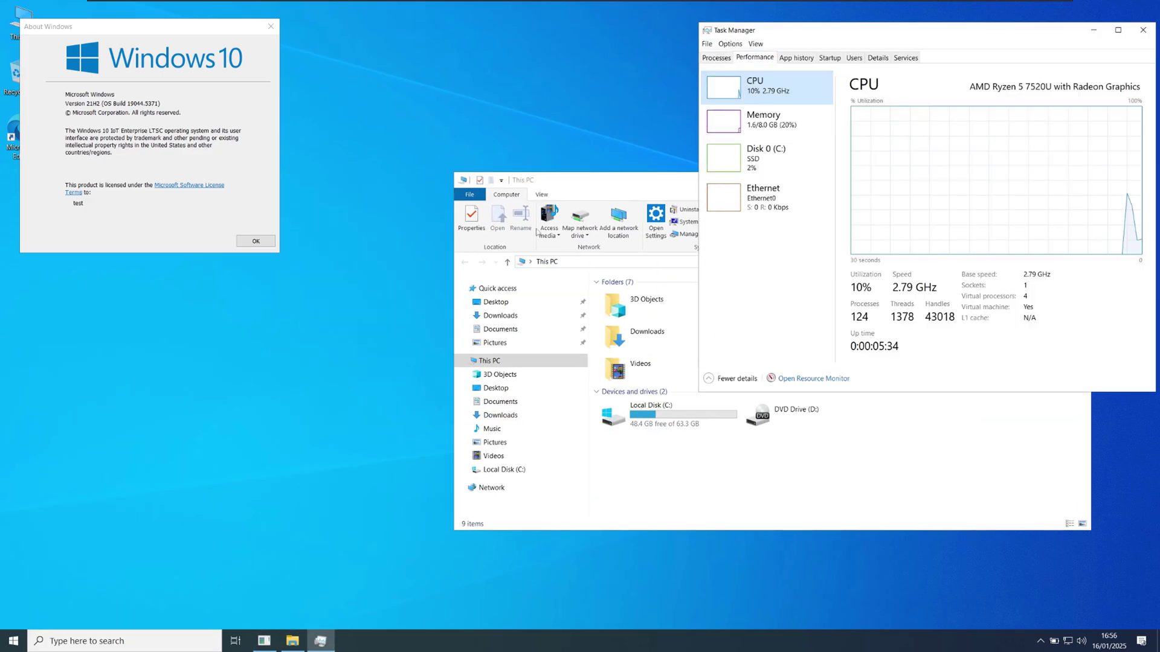
Step: Shut down the computer, forcing the shutdown despite the apps that are still open
key("super")
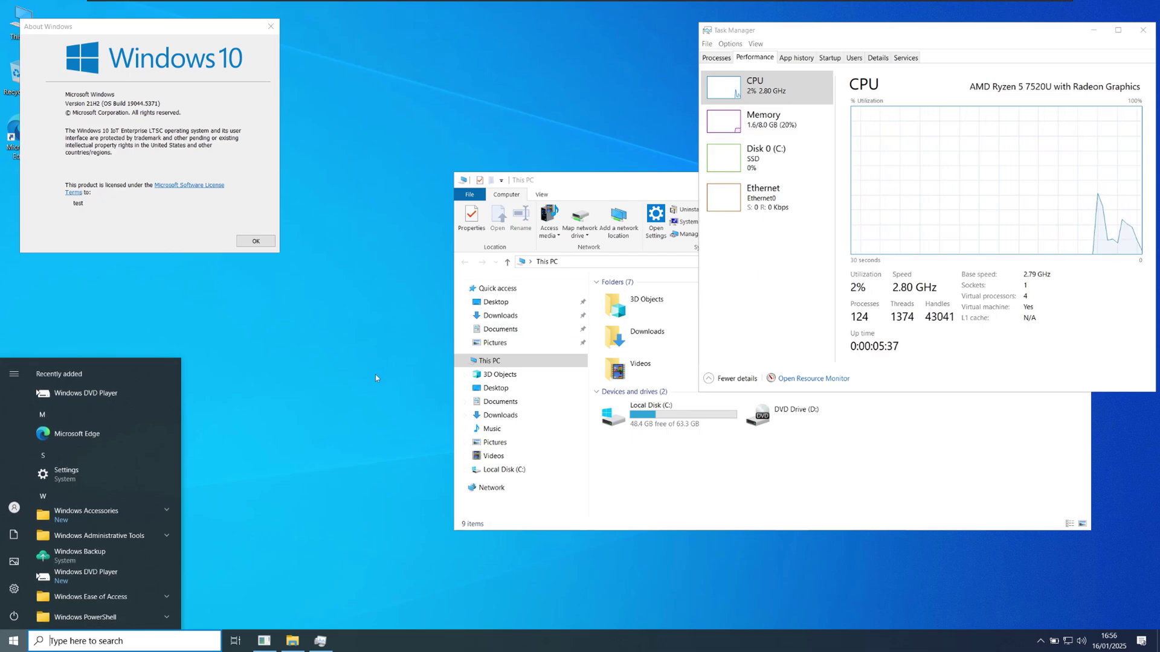
left_click(14, 616)
left_click(39, 570)
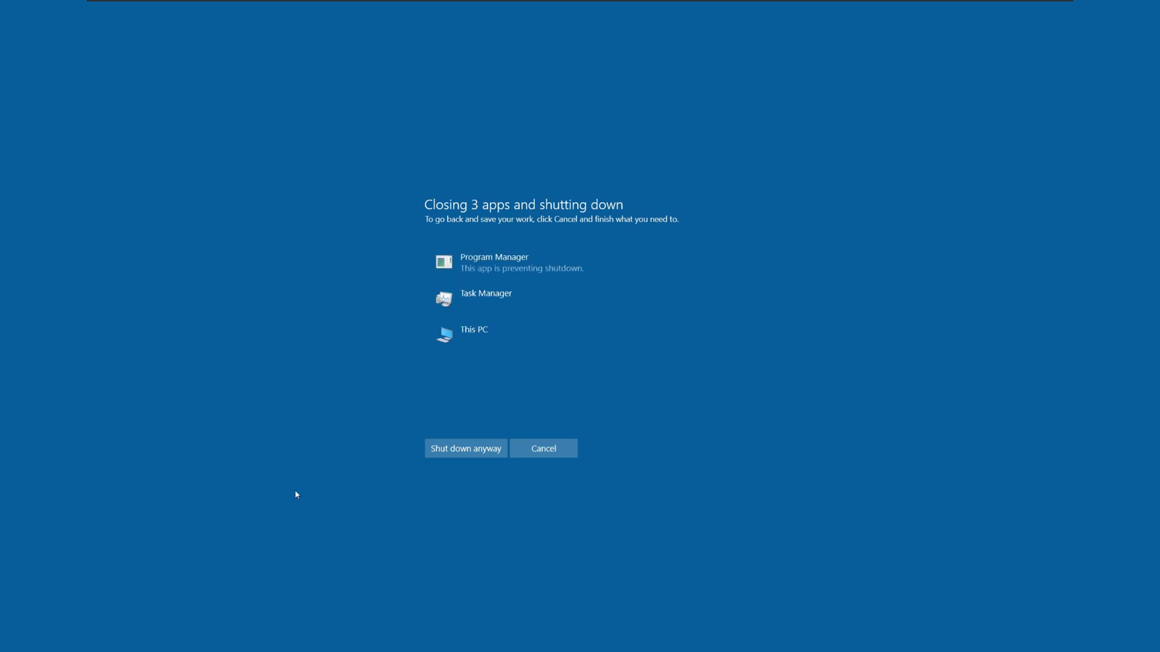
left_click(456, 454)
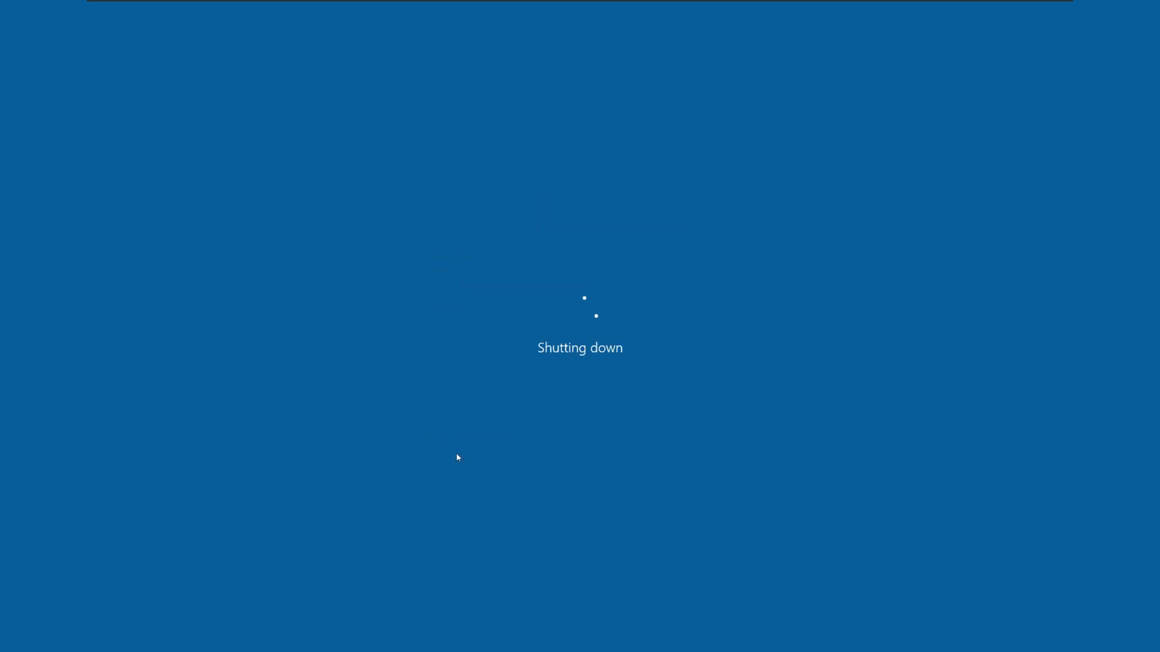